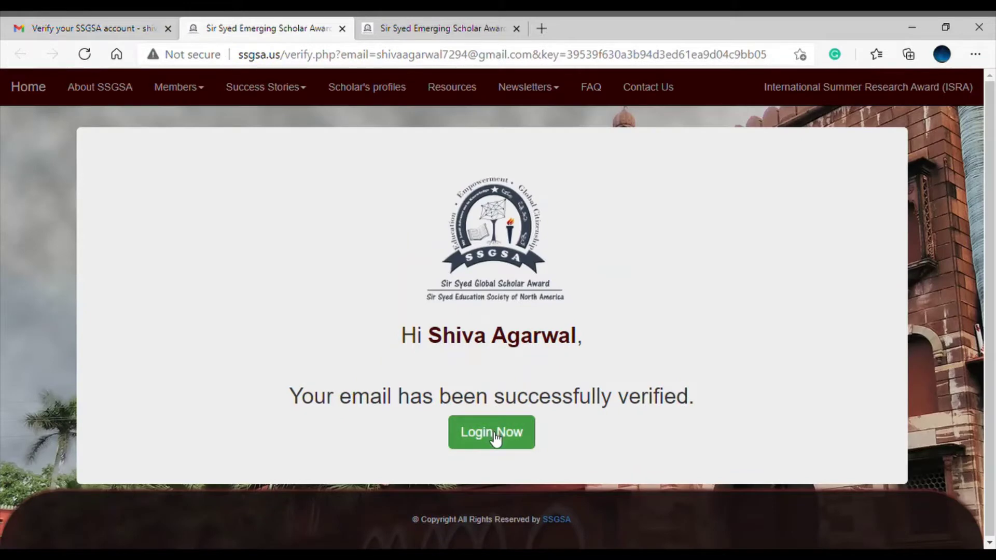
Log in to the student account by entering the registered email address and the account password
{"action": "left_click", "coordinate": [647, 223]}
{"action": "key", "text": "ctrl+v"}
{"action": "left_click", "coordinate": [662, 259]}
{"action": "type", "text": "*****"}
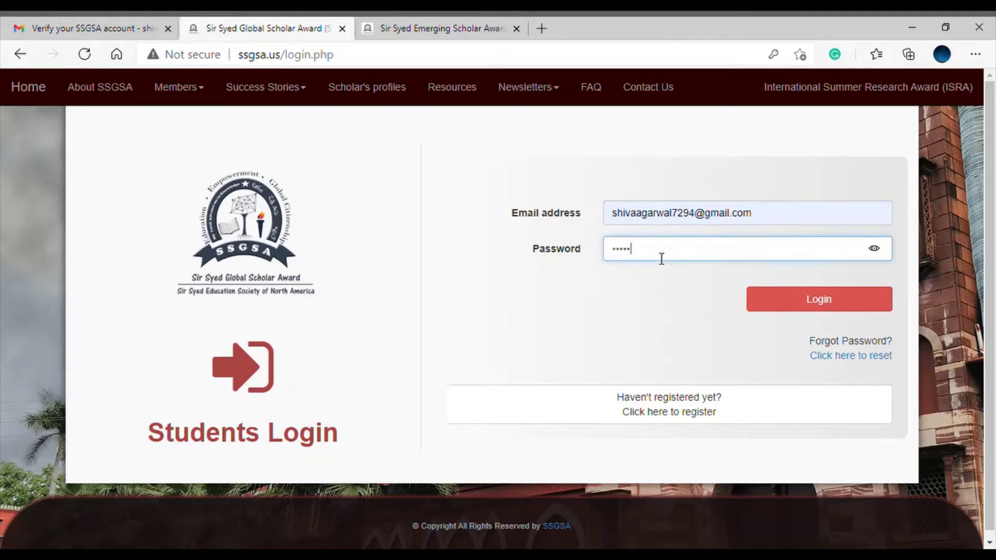
{"action": "left_click", "coordinate": [787, 303]}
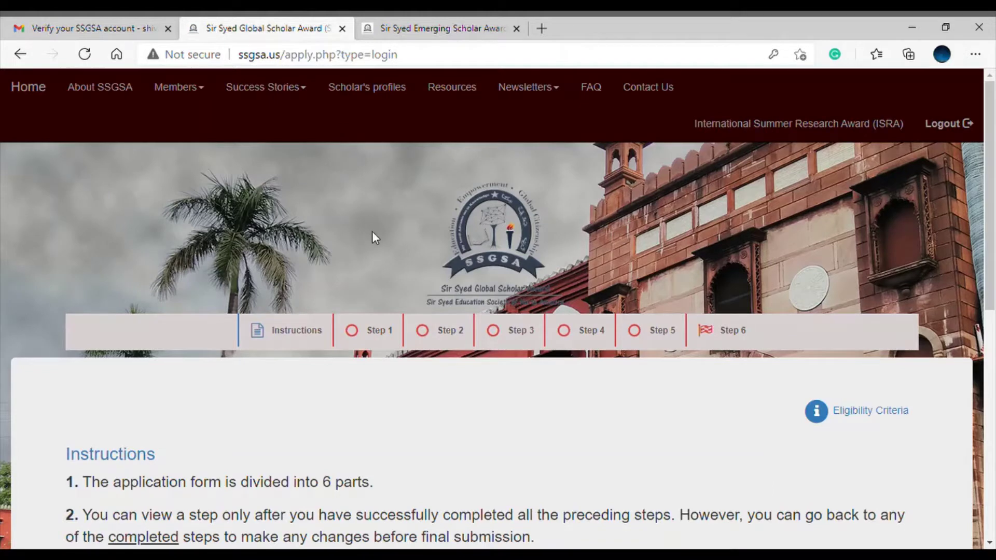
Read through the application instructions and open the linked eligibility criteria document, zoomed out to fit more of the page
{"action": "scroll", "coordinate": [376, 234], "scroll_direction": "down", "scroll_amount": 3}
{"action": "scroll", "coordinate": [378, 229], "scroll_direction": "down", "scroll_amount": 3}
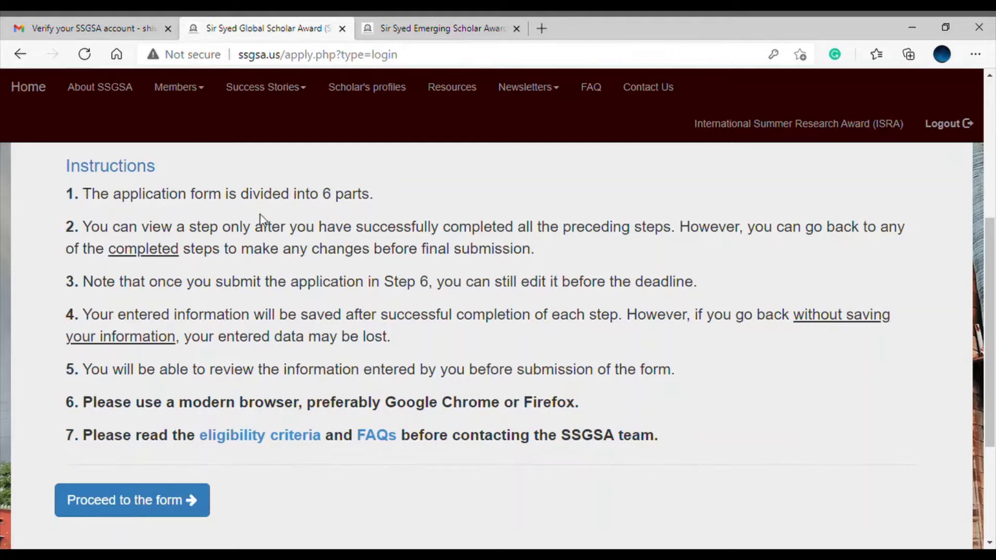
{"action": "scroll", "coordinate": [326, 288], "scroll_direction": "up", "scroll_amount": 4}
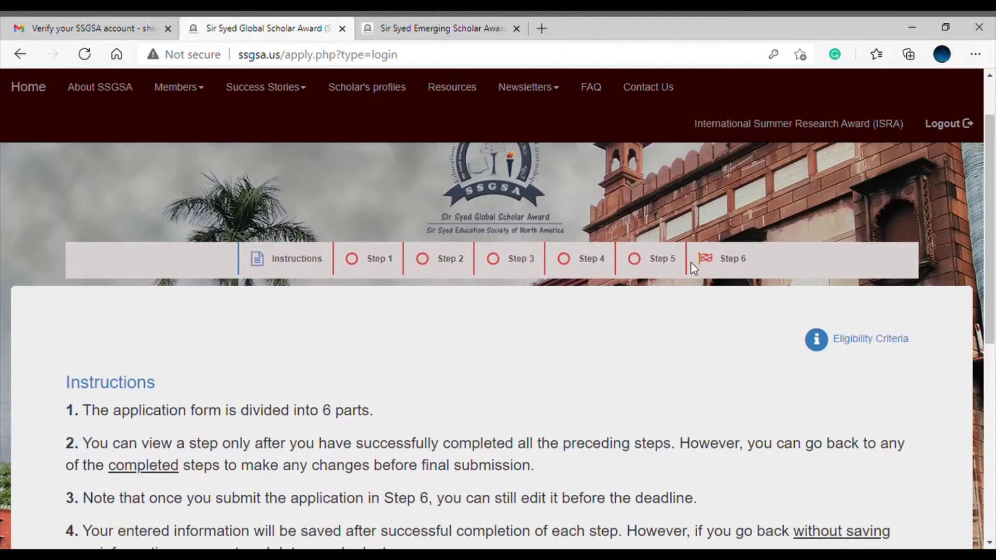
{"action": "scroll", "coordinate": [373, 287], "scroll_direction": "down", "scroll_amount": 3}
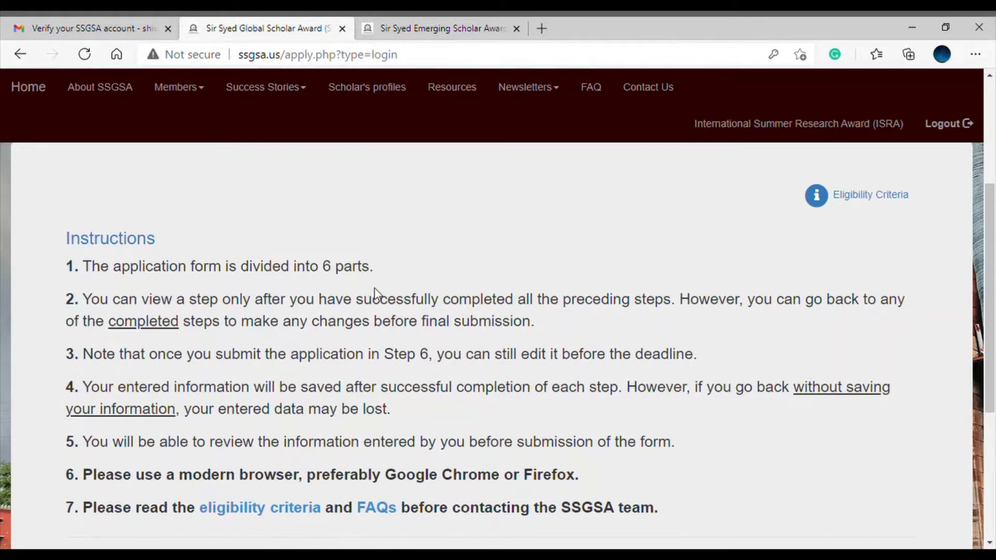
{"action": "scroll", "coordinate": [374, 294], "scroll_direction": "down", "scroll_amount": 3}
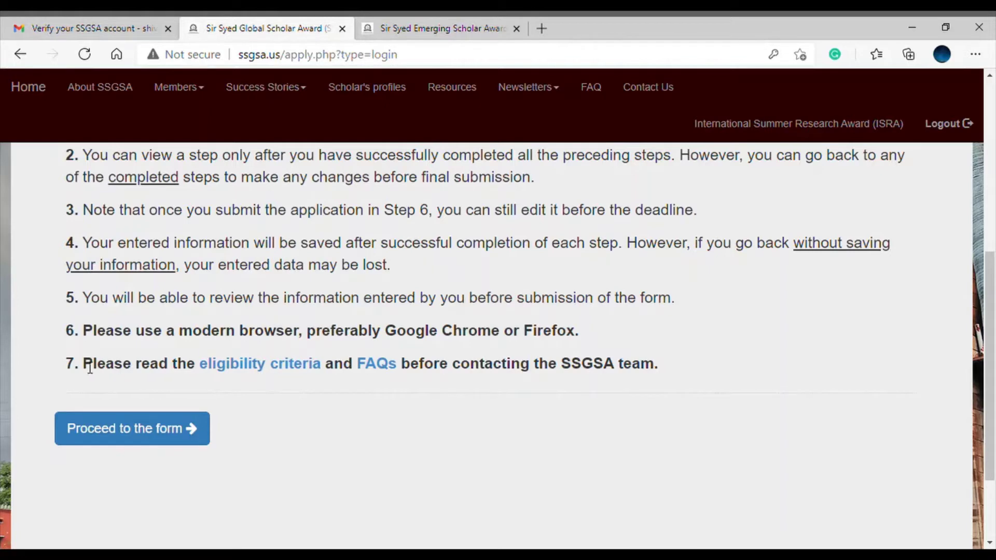
{"action": "left_click", "coordinate": [272, 366]}
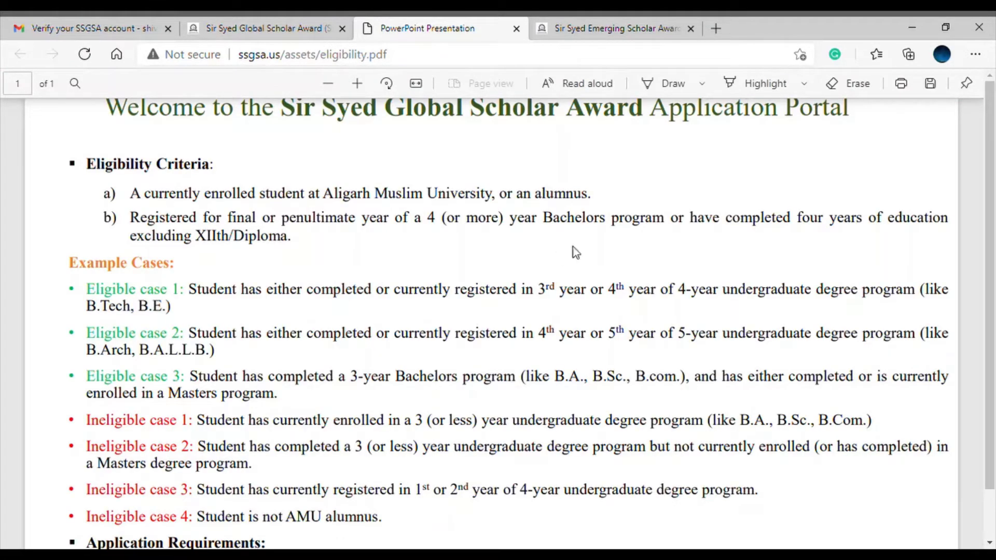
{"action": "left_click", "coordinate": [327, 84]}
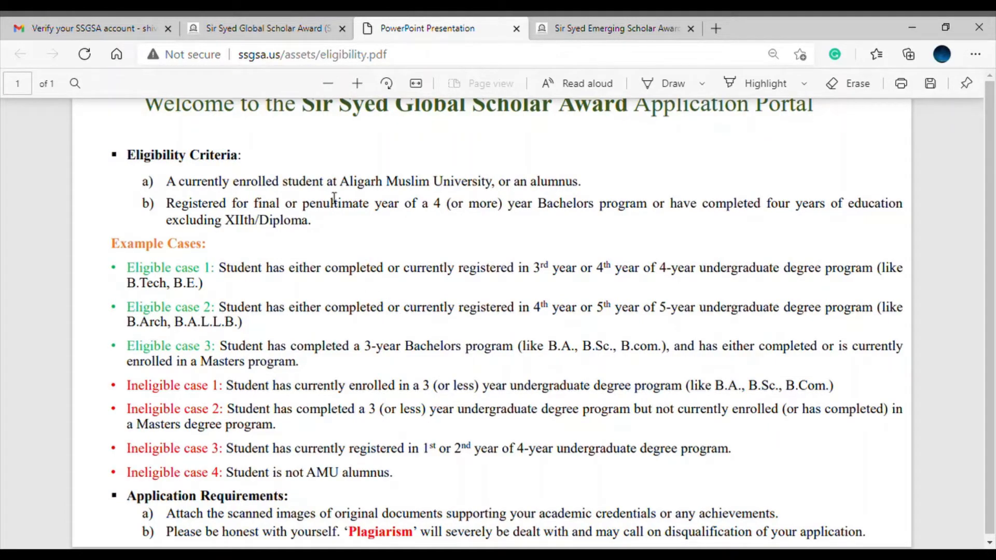
Return to the application page and review its eligibility criteria, expanding the eligible and ineligible example cases
{"action": "left_click", "coordinate": [257, 18]}
{"action": "scroll", "coordinate": [830, 285], "scroll_direction": "up", "scroll_amount": 3}
{"action": "scroll", "coordinate": [851, 338], "scroll_direction": "down", "scroll_amount": 1}
{"action": "left_click", "coordinate": [870, 349]}
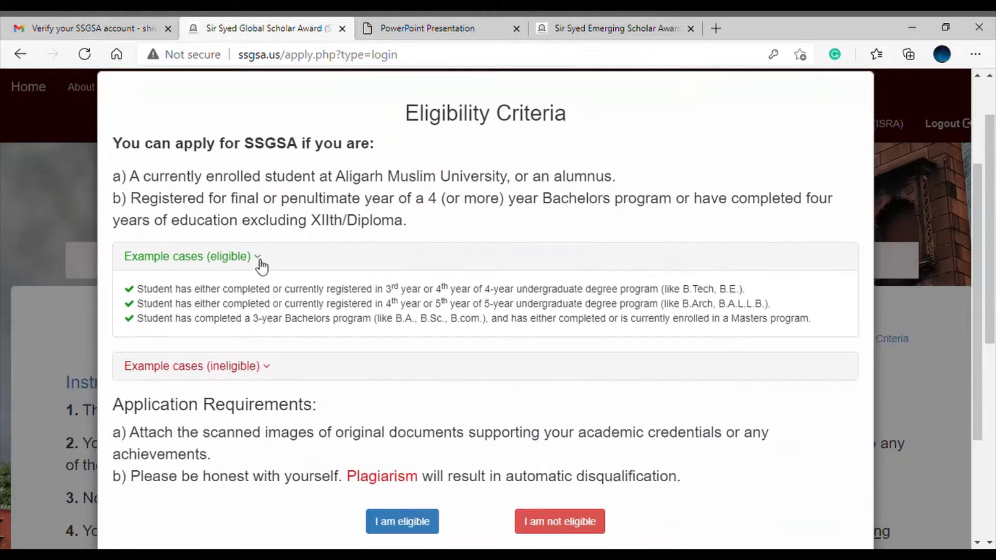
{"action": "left_click", "coordinate": [259, 259]}
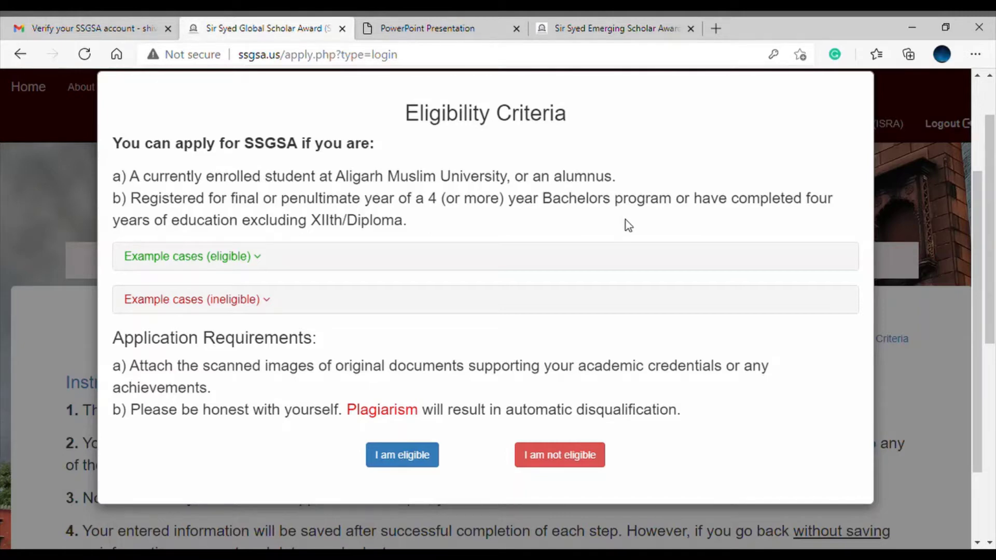
{"action": "left_click", "coordinate": [267, 263]}
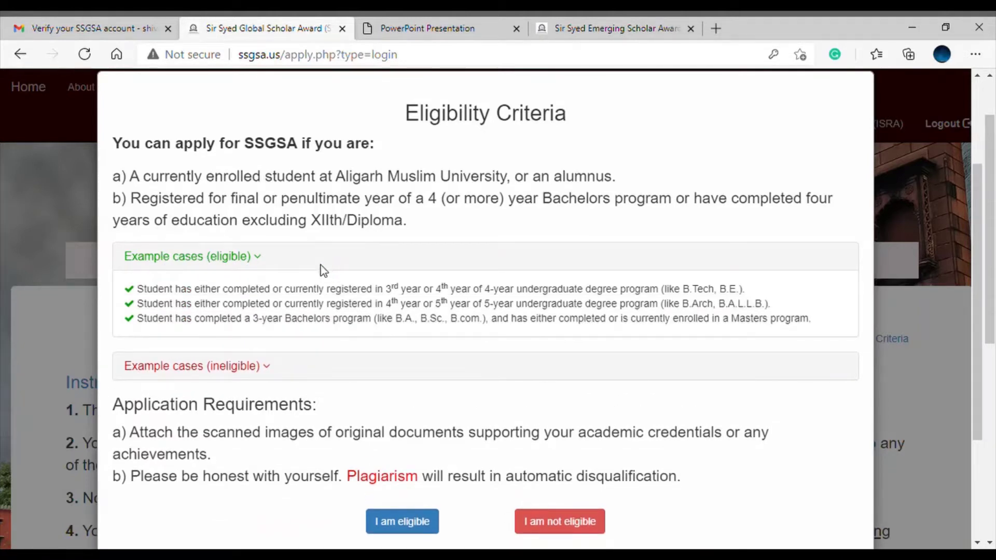
{"action": "scroll", "coordinate": [327, 267], "scroll_direction": "down", "scroll_amount": 2}
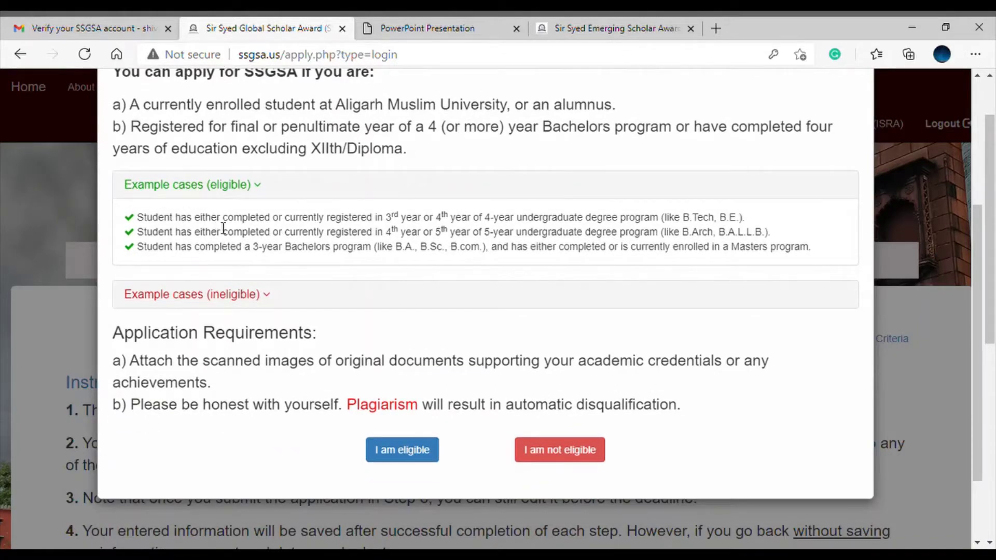
{"action": "left_click", "coordinate": [268, 296]}
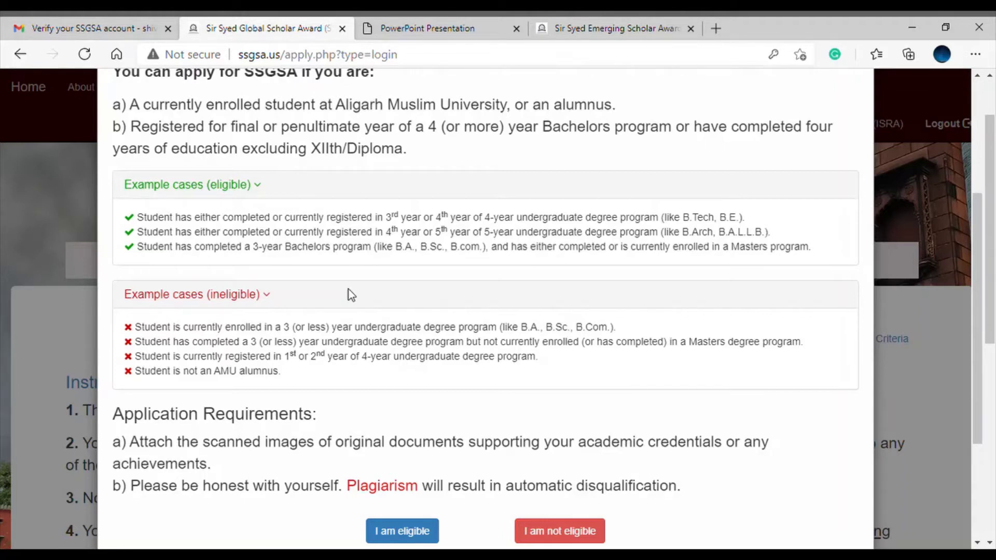
{"action": "scroll", "coordinate": [349, 290], "scroll_direction": "down", "scroll_amount": 3}
{"action": "scroll", "coordinate": [339, 218], "scroll_direction": "up", "scroll_amount": 3}
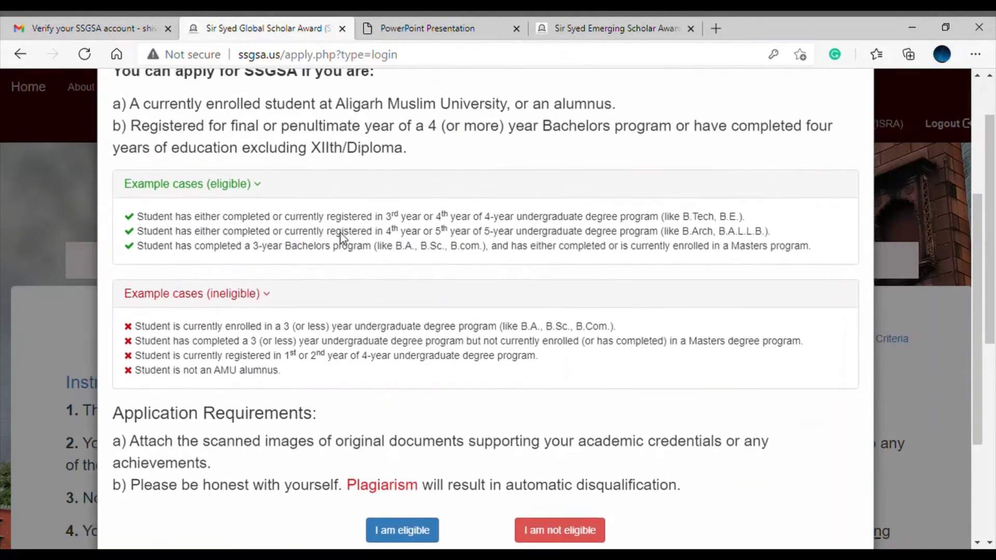
Declare yourself eligible for the award and proceed from the instructions to the application form
{"action": "scroll", "coordinate": [379, 282], "scroll_direction": "down", "scroll_amount": 2}
{"action": "left_click", "coordinate": [398, 388]}
{"action": "scroll", "coordinate": [502, 376], "scroll_direction": "down", "scroll_amount": 6}
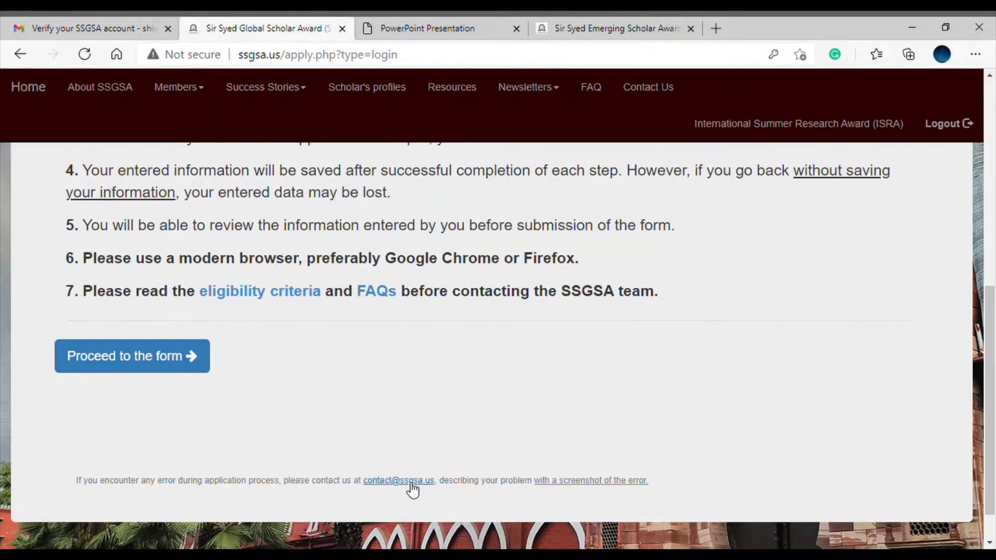
{"action": "left_click", "coordinate": [158, 369]}
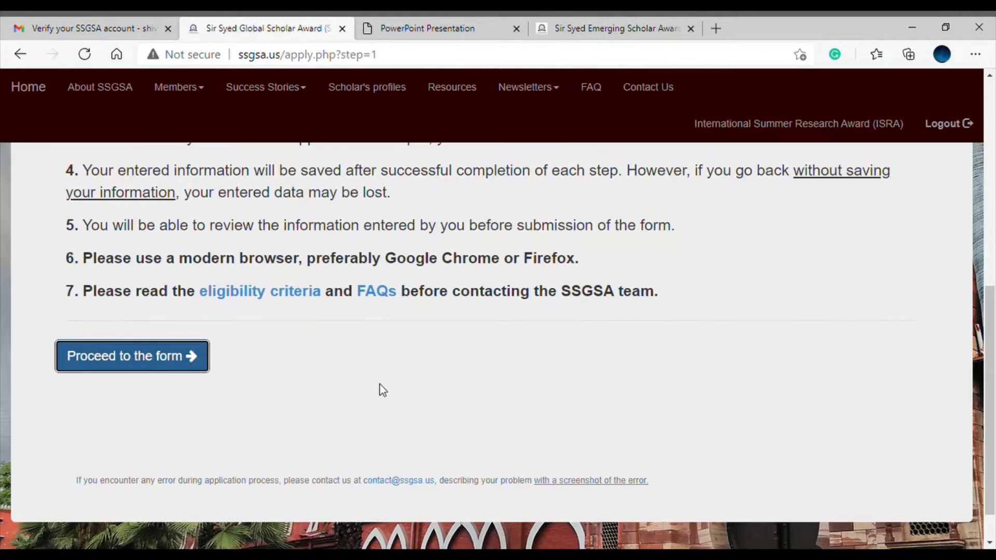
Enter the applicant's AMU enrollment number in Step 1 and save the information to proceed to Step 2
{"action": "scroll", "coordinate": [390, 378], "scroll_direction": "down", "scroll_amount": 1}
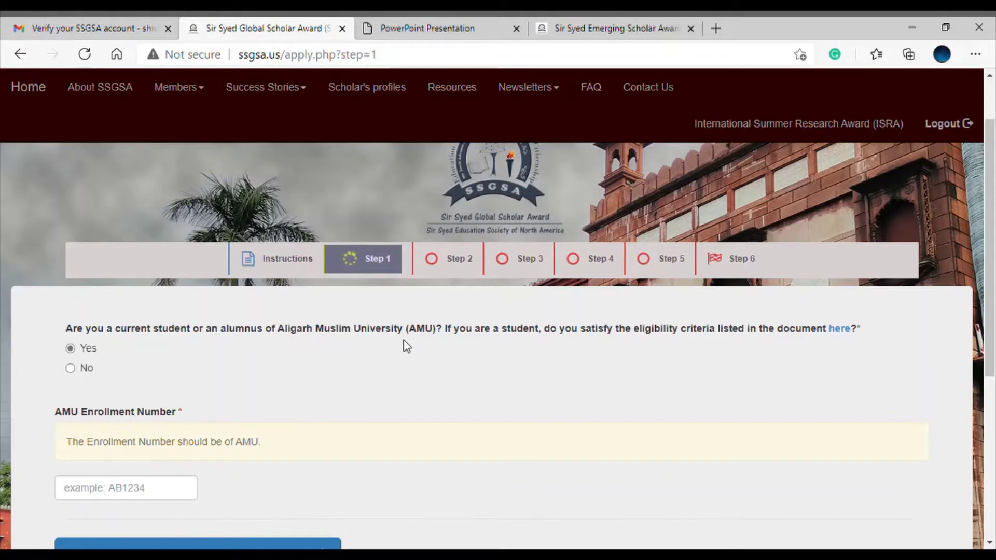
{"action": "scroll", "coordinate": [151, 358], "scroll_direction": "down", "scroll_amount": 2}
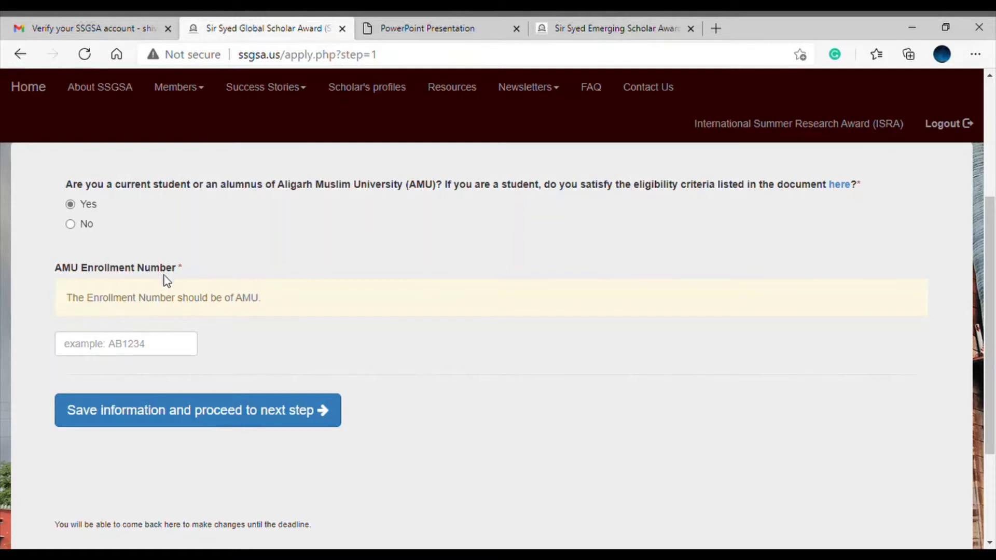
{"action": "left_click", "coordinate": [115, 346]}
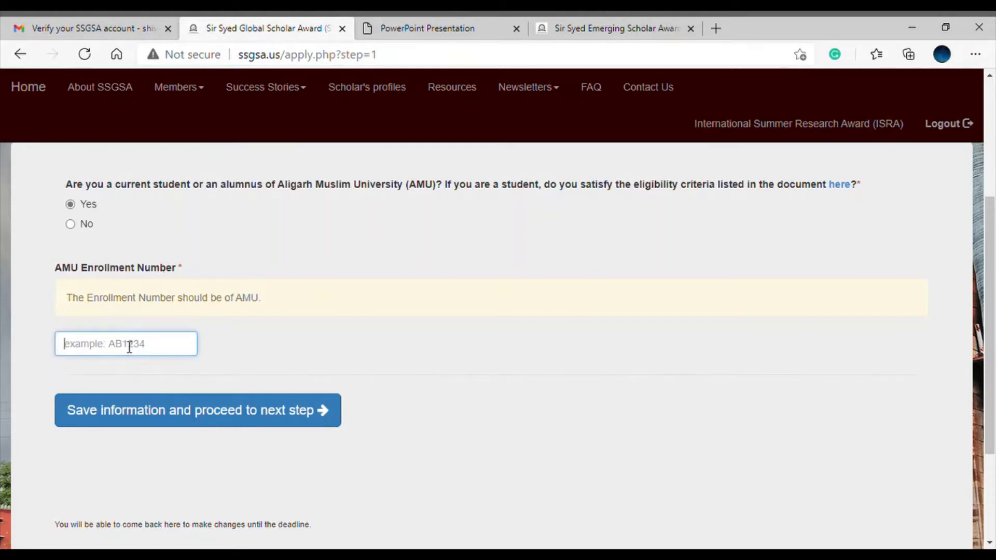
{"action": "type", "text": "GH7709"}
{"action": "left_click", "coordinate": [259, 414]}
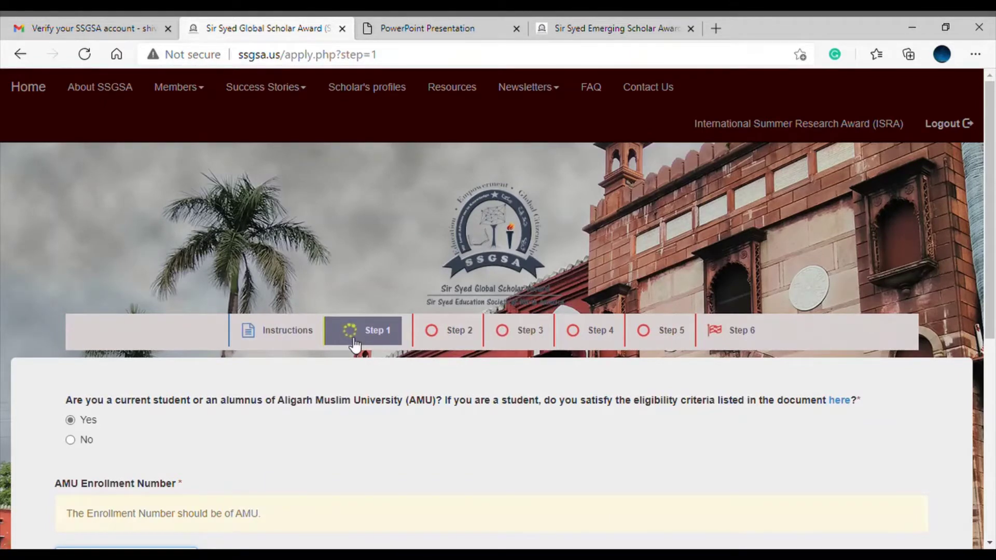
{"action": "scroll", "coordinate": [347, 355], "scroll_direction": "down", "scroll_amount": 5}
{"action": "left_click", "coordinate": [218, 342]}
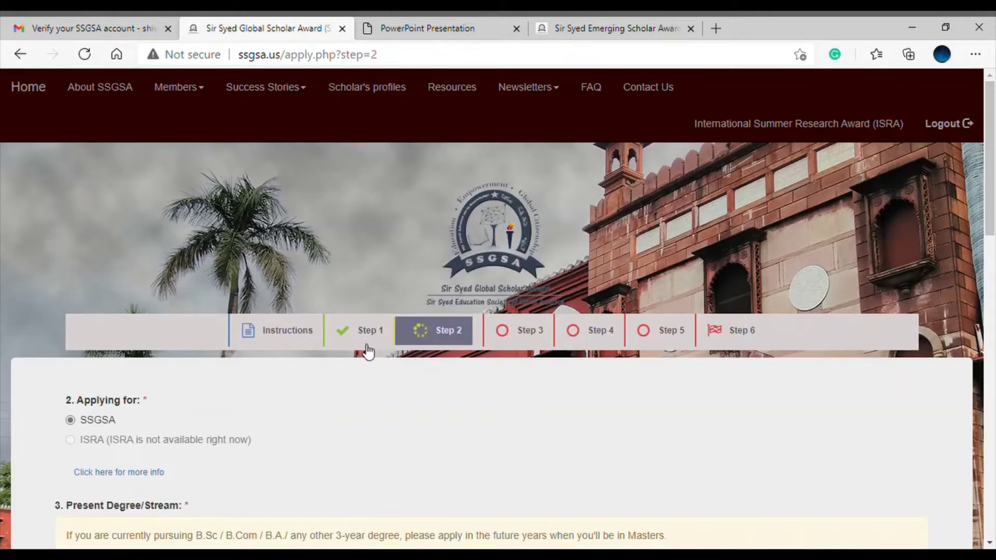
Enter M.Sc. Mathematics as the present degree and B.Sc mathematics as the last degree obtained from AMU
{"action": "scroll", "coordinate": [380, 362], "scroll_direction": "down", "scroll_amount": 1}
{"action": "scroll", "coordinate": [381, 362], "scroll_direction": "down", "scroll_amount": 1}
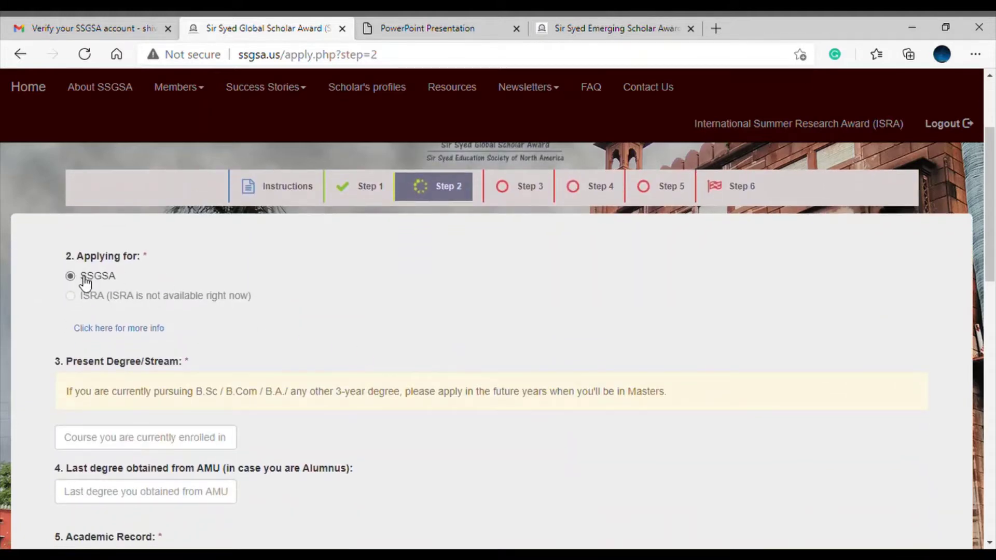
{"action": "scroll", "coordinate": [399, 334], "scroll_direction": "down", "scroll_amount": 3}
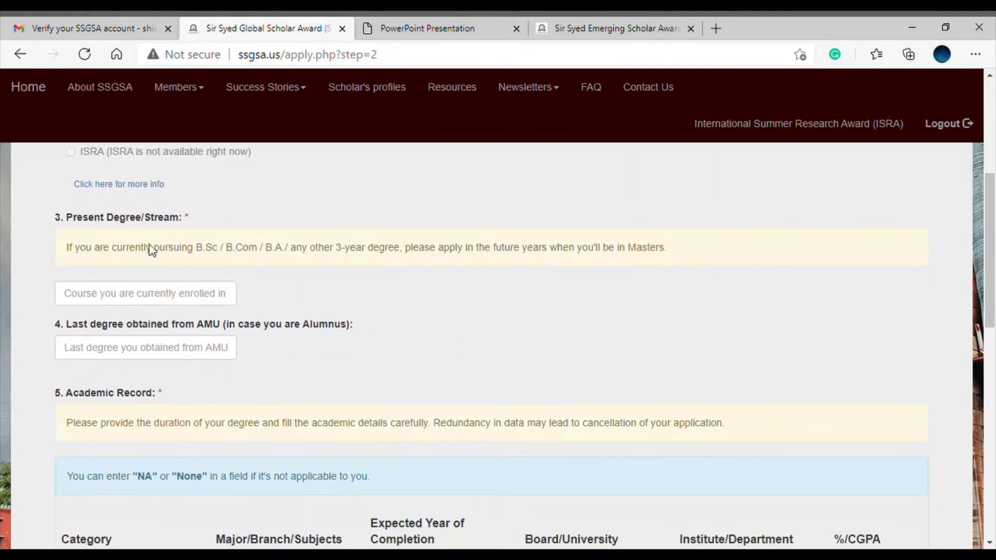
{"action": "left_click", "coordinate": [142, 299]}
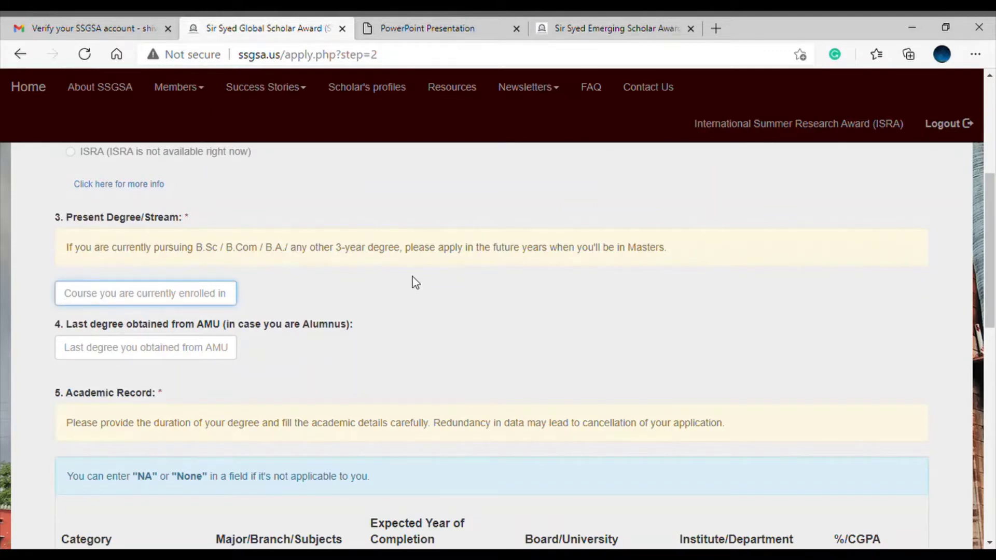
{"action": "type", "text": "M.Sc. Mathema"}
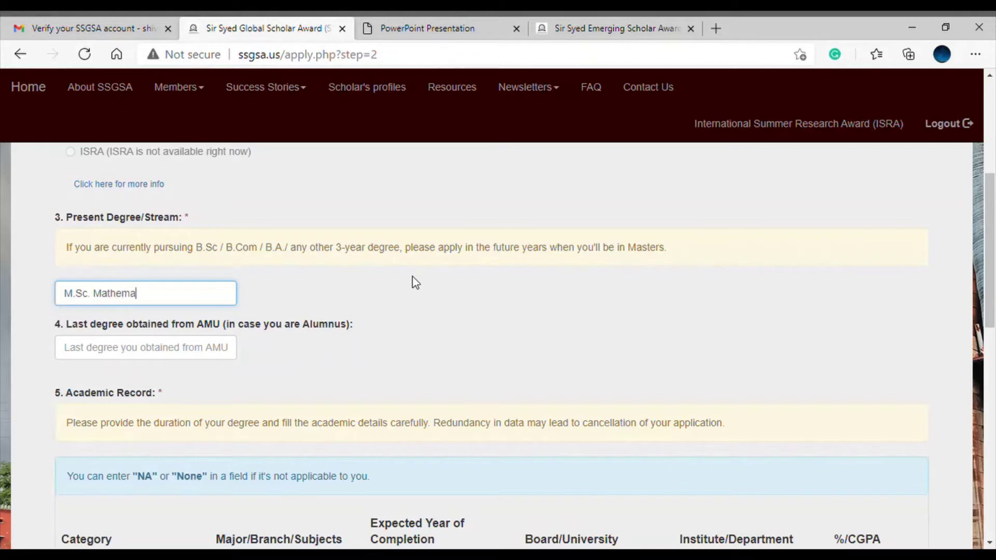
{"action": "type", "text": "tics"}
{"action": "left_click", "coordinate": [201, 351]}
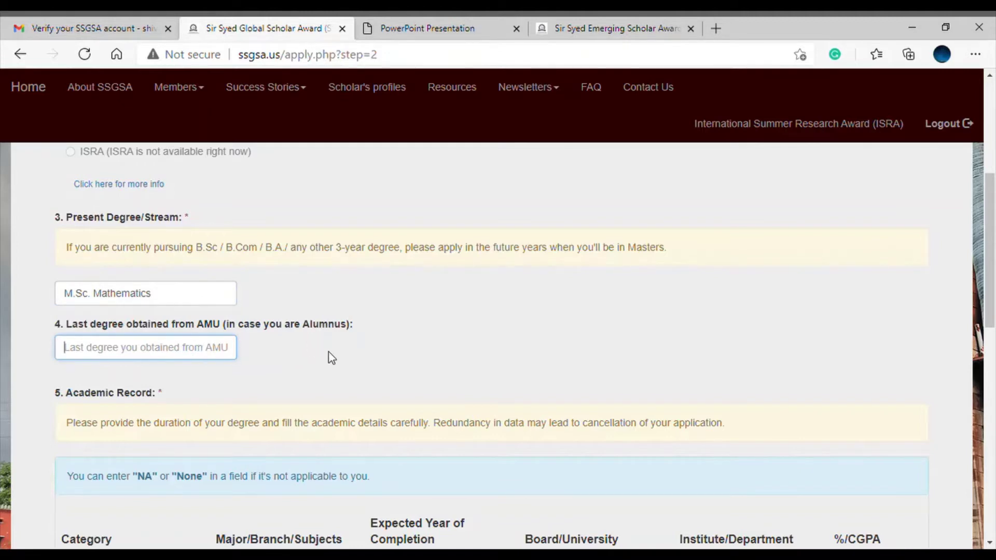
{"action": "type", "text": "B.Sc mathematics"}
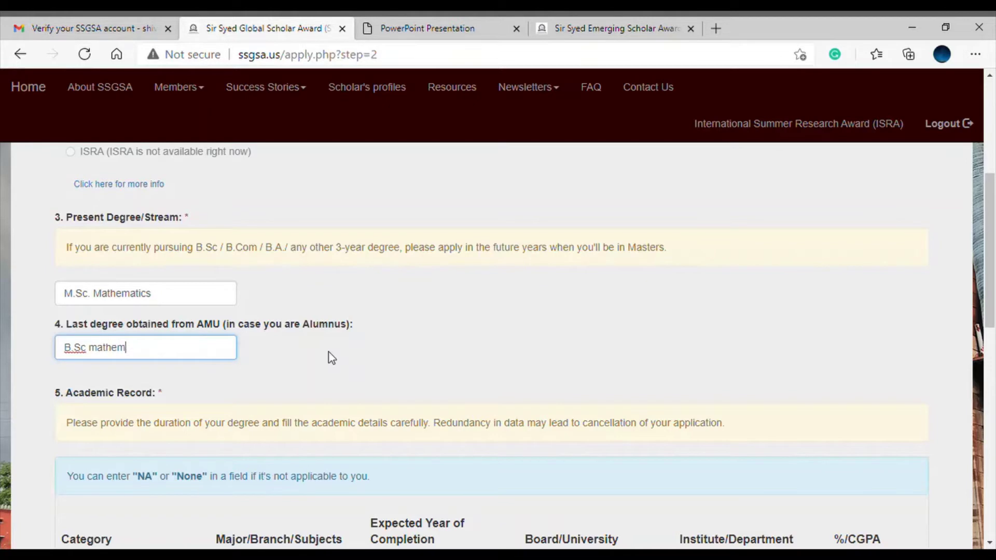
{"action": "left_click", "coordinate": [97, 349]}
{"action": "key", "text": "BackSpace"}
In the Master's row of the academic record, enter Mathematics as the major, 2022 as the completion year and AMU as the university
{"action": "scroll", "coordinate": [347, 311], "scroll_direction": "down", "scroll_amount": 4}
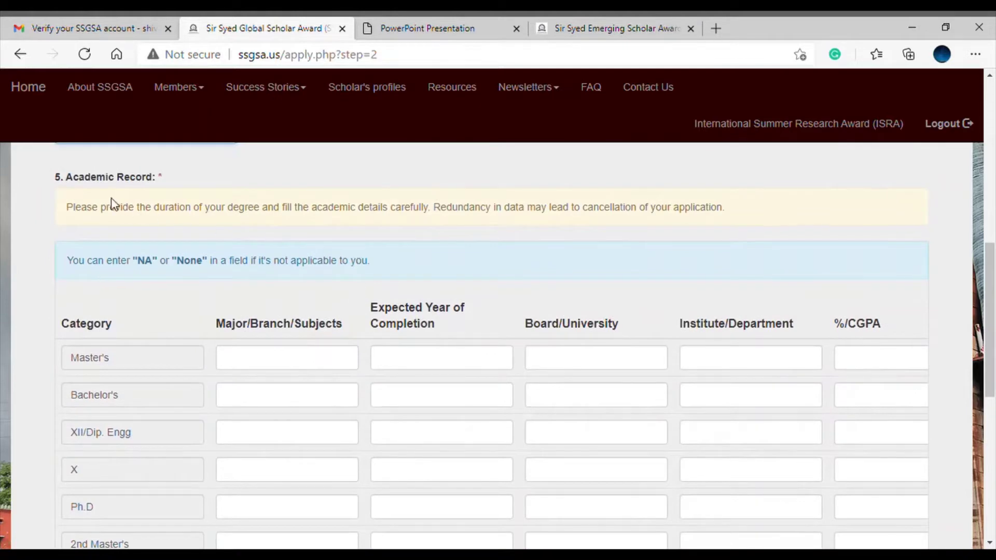
{"action": "scroll", "coordinate": [302, 296], "scroll_direction": "down", "scroll_amount": 1}
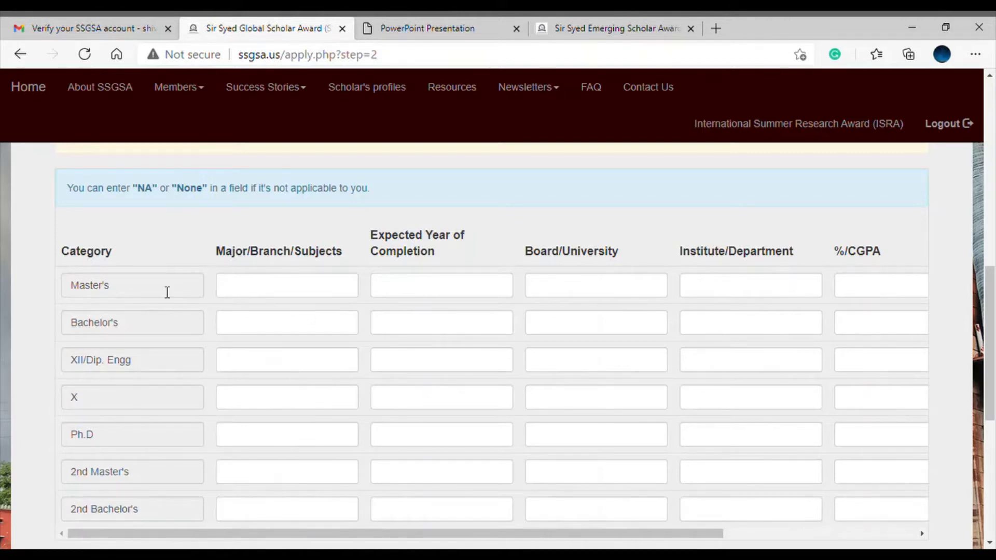
{"action": "left_click", "coordinate": [269, 294]}
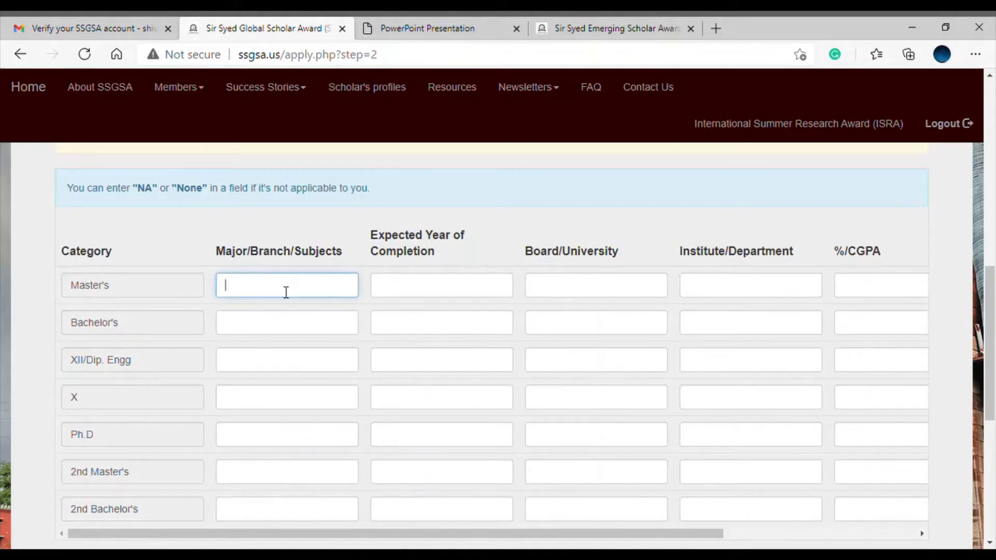
{"action": "type", "text": "Mathematics"}
{"action": "left_click", "coordinate": [474, 294]}
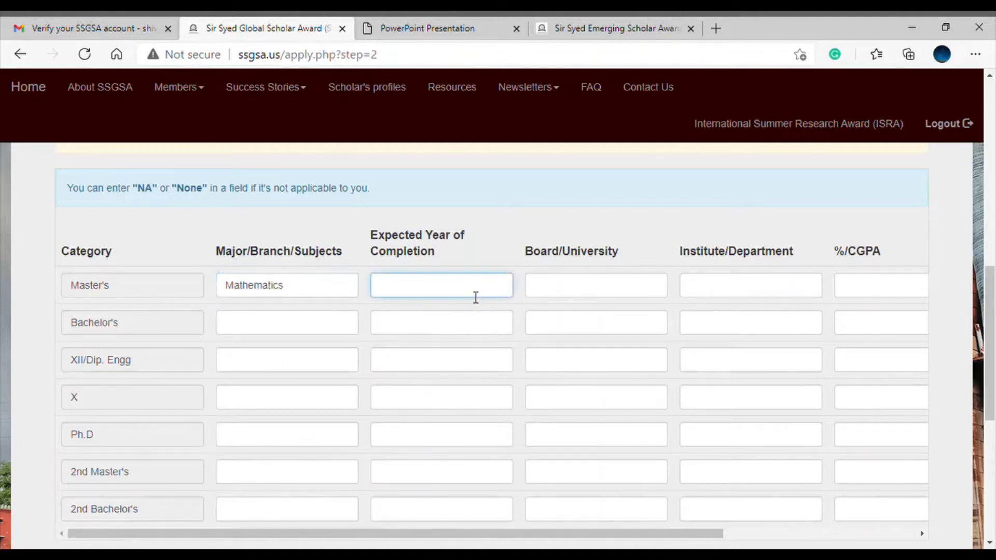
{"action": "type", "text": "2022"}
{"action": "left_click", "coordinate": [599, 293]}
{"action": "type", "text": "AMU"}
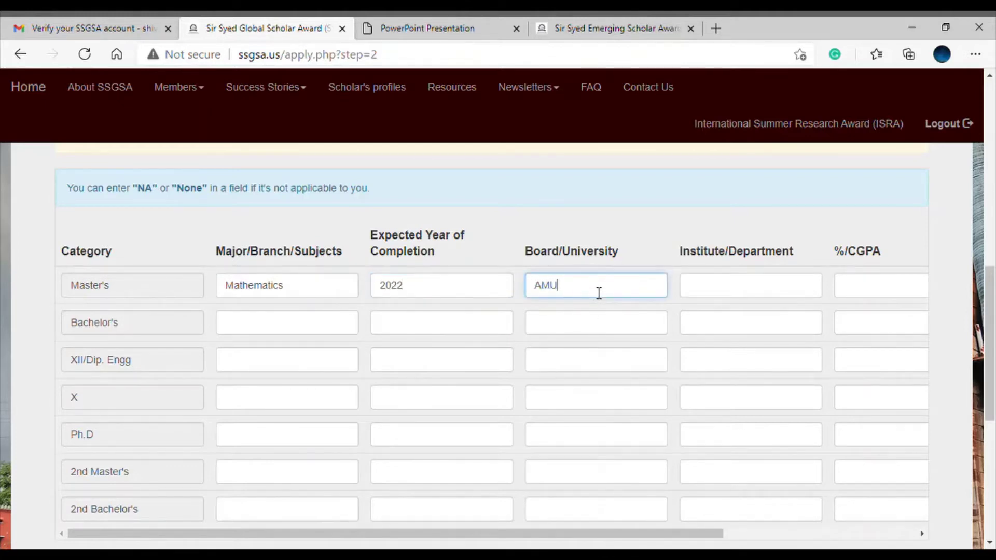
In the Master's row, enter Mathematics as the department, 8 as the CGPA and 2 years as the course duration
{"action": "left_click", "coordinate": [725, 289]}
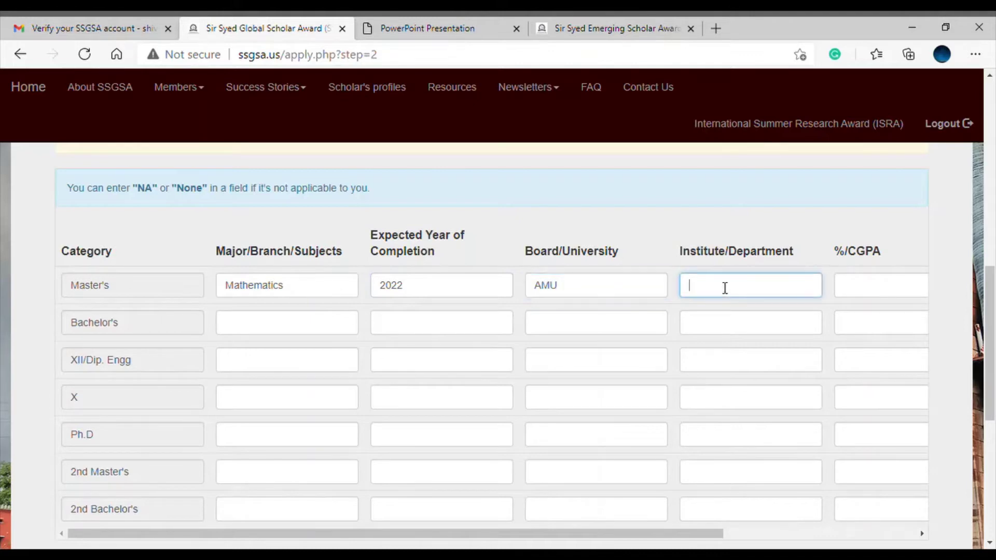
{"action": "type", "text": "Mathematics"}
{"action": "left_click", "coordinate": [738, 534]}
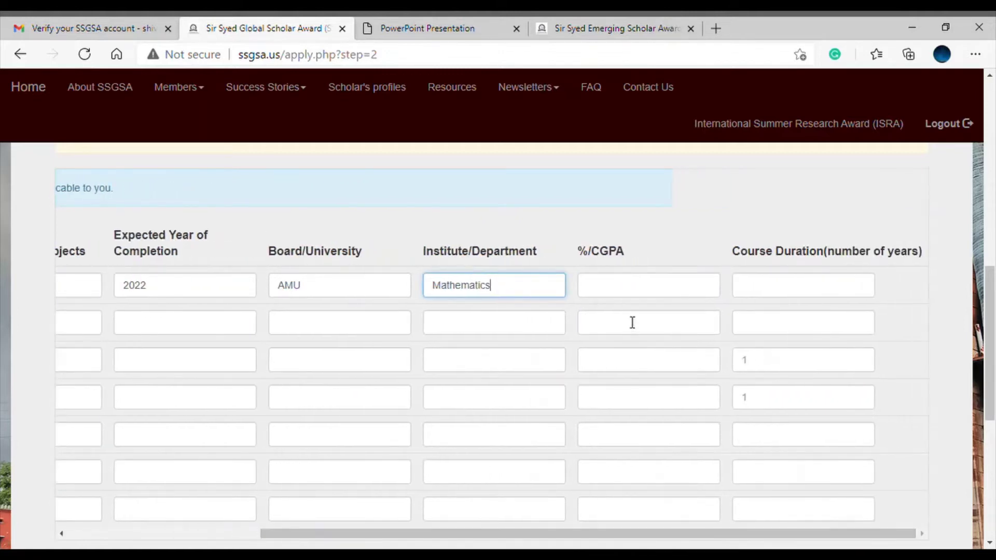
{"action": "left_click", "coordinate": [635, 289]}
{"action": "type", "text": "8"}
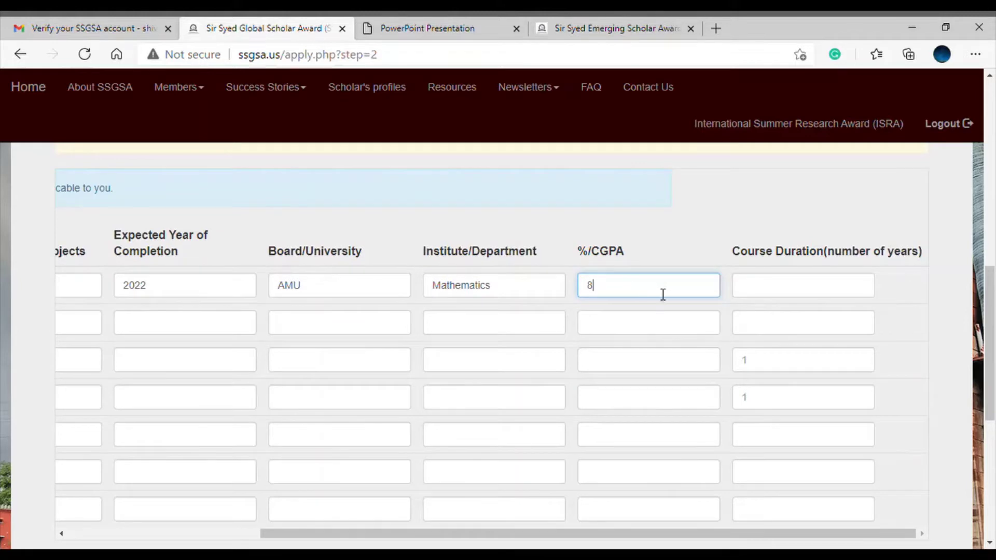
{"action": "left_click", "coordinate": [774, 291]}
{"action": "type", "text": "2"}
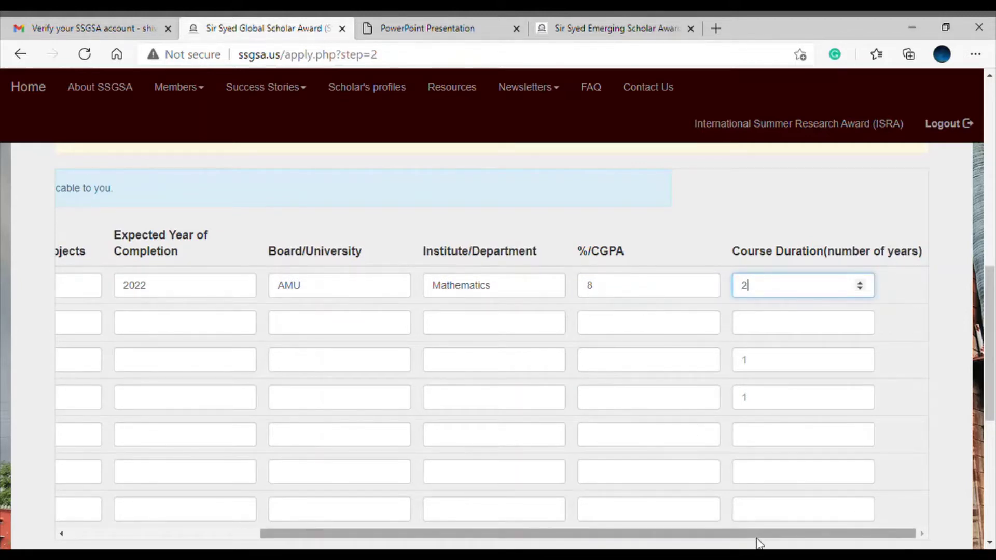
In the Bachelor's row, enter Mathematics as the major, 2020 as the completion year and AMU as the university
{"action": "scroll", "coordinate": [757, 538], "scroll_direction": "left", "scroll_amount": 2}
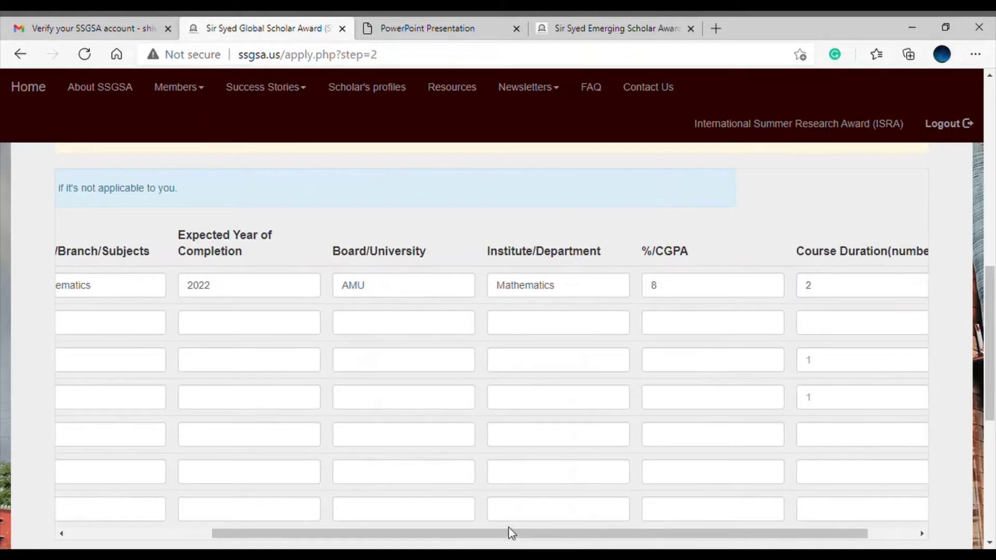
{"action": "scroll", "coordinate": [509, 532], "scroll_direction": "left", "scroll_amount": 3}
{"action": "left_click", "coordinate": [311, 500]}
{"action": "left_click", "coordinate": [274, 321]}
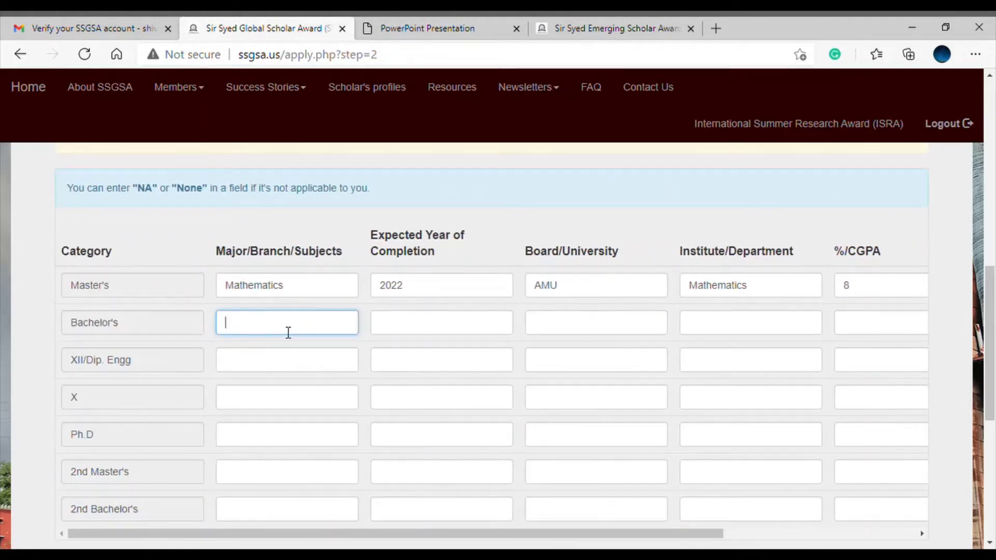
{"action": "type", "text": "Mathematics"}
{"action": "left_click", "coordinate": [447, 333]}
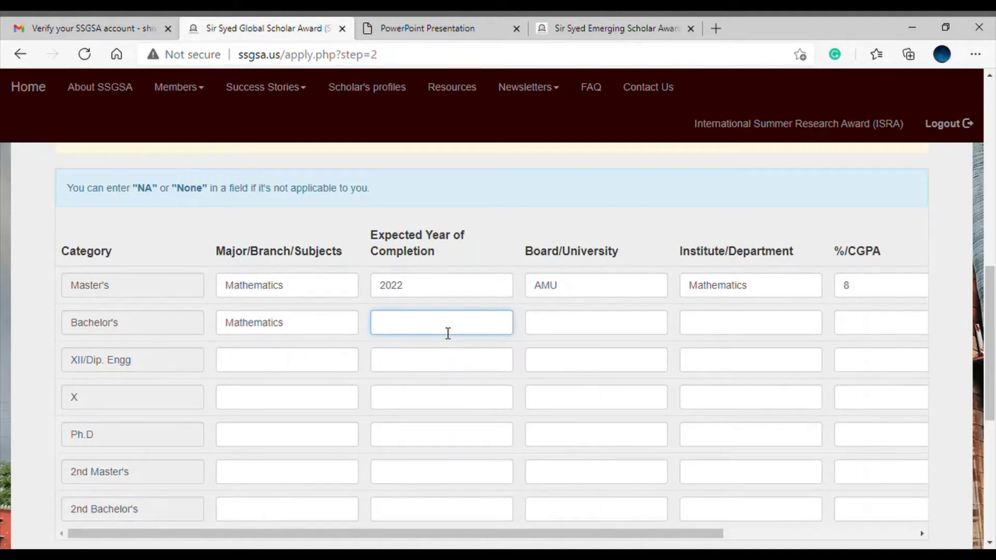
{"action": "type", "text": "2020"}
{"action": "left_click", "coordinate": [567, 329]}
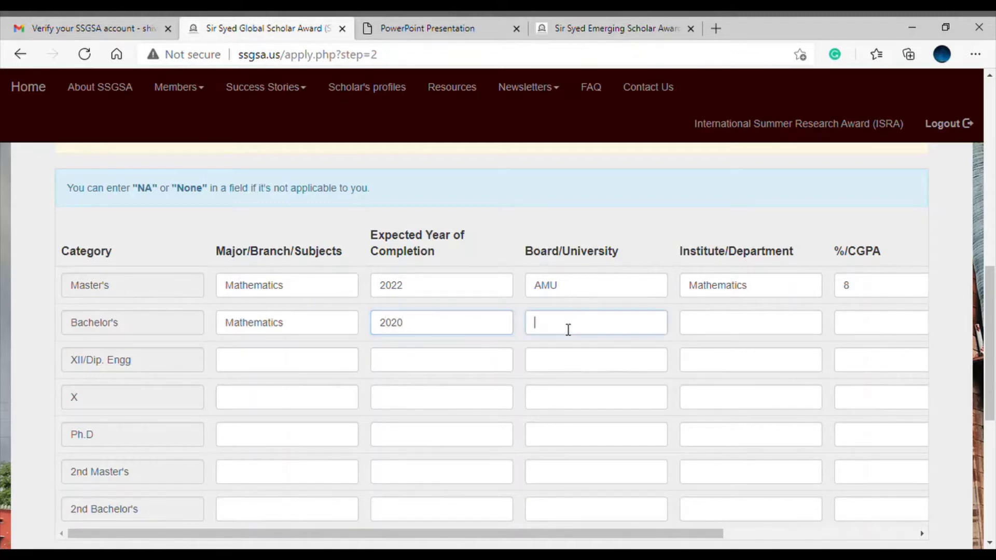
{"action": "type", "text": "AMU"}
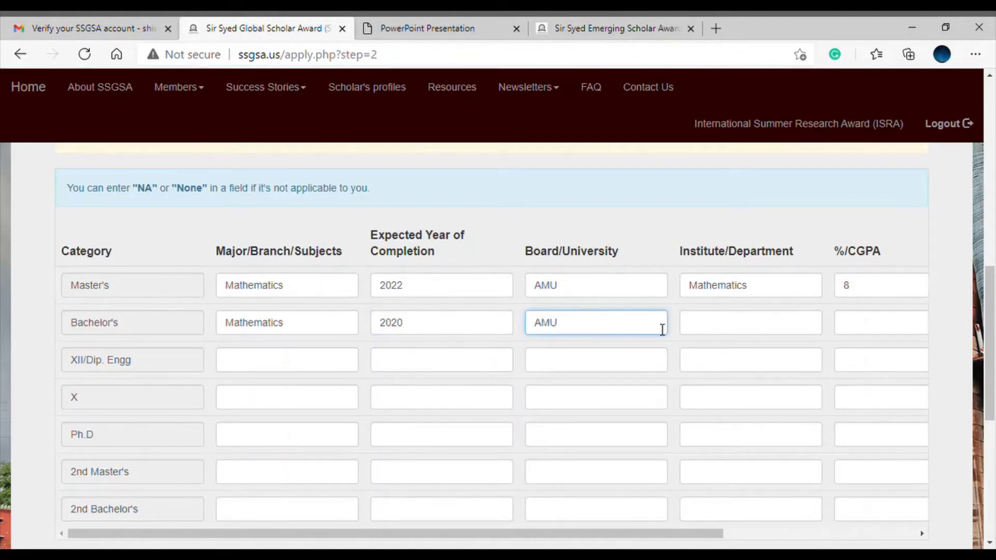
Complete the Bachelor's row with Mathematics as the department, 7 as the CGPA and 3 years as the course duration
{"action": "left_click", "coordinate": [756, 325]}
{"action": "type", "text": "Mathem"}
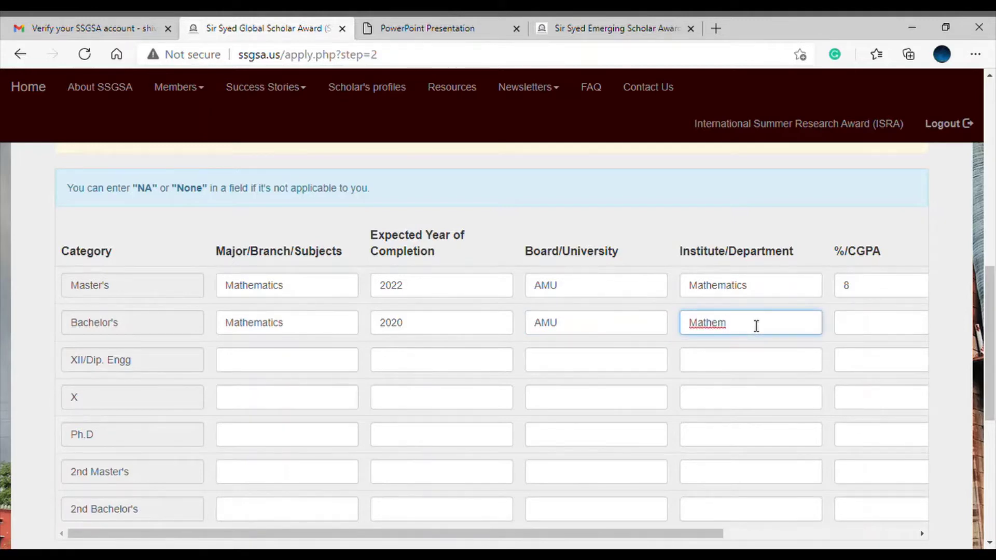
{"action": "type", "text": "atics"}
{"action": "left_click", "coordinate": [894, 335]}
{"action": "type", "text": "7"}
{"action": "left_click_drag", "start_coordinate": [596, 536], "coordinate": [833, 540]}
{"action": "left_click", "coordinate": [833, 328]}
{"action": "type", "text": "3"}
In the XII/Dip. Engg row, enter PCM as the subjects, 2017 as the completion year and CBSE as the board
{"action": "left_click_drag", "start_coordinate": [742, 540], "coordinate": [571, 537]}
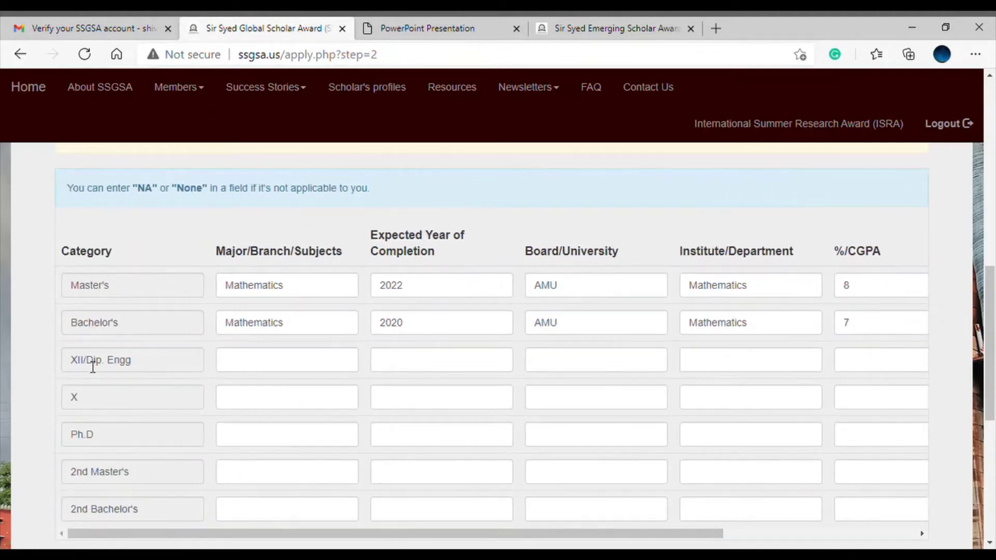
{"action": "left_click", "coordinate": [266, 369]}
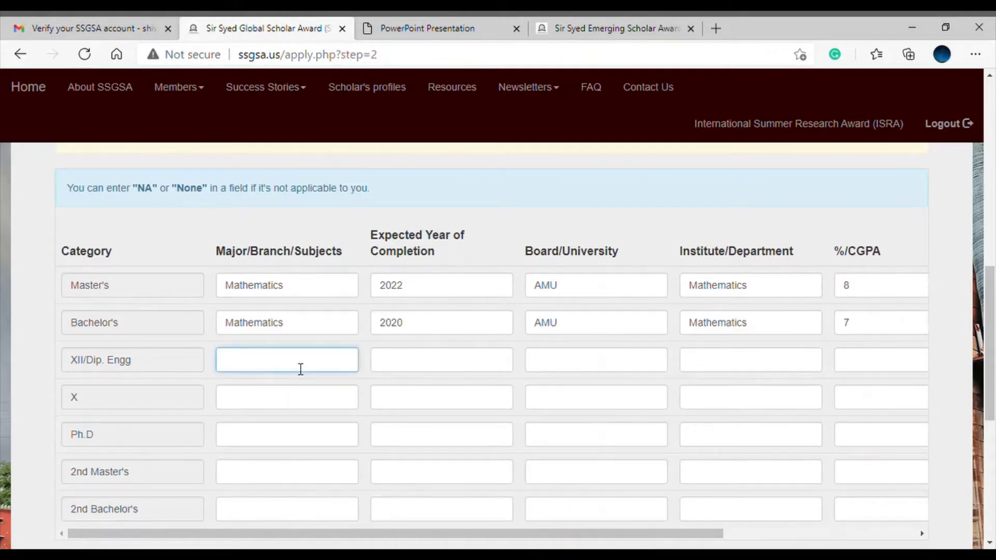
{"action": "type", "text": "PCM"}
{"action": "left_click", "coordinate": [405, 369]}
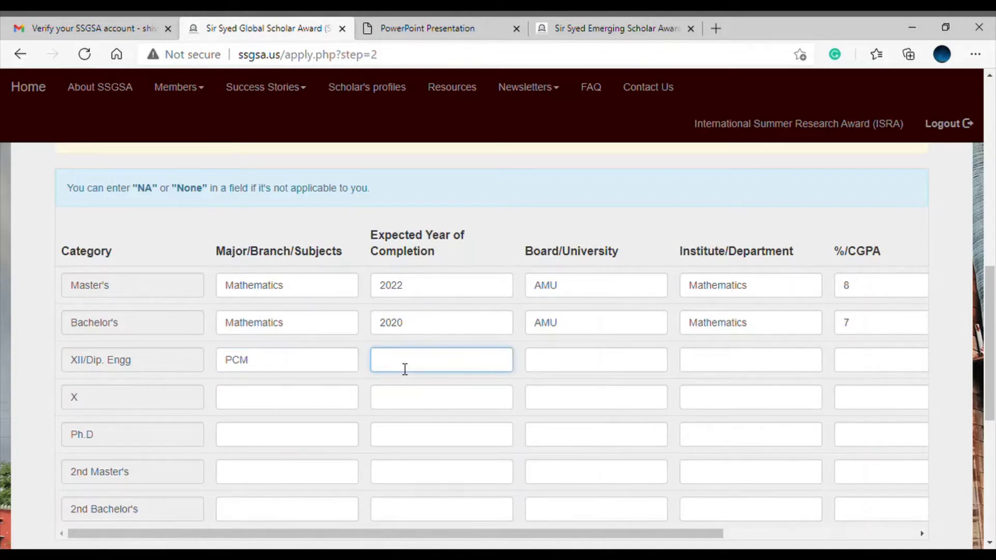
{"action": "type", "text": "2017"}
{"action": "left_click", "coordinate": [575, 366]}
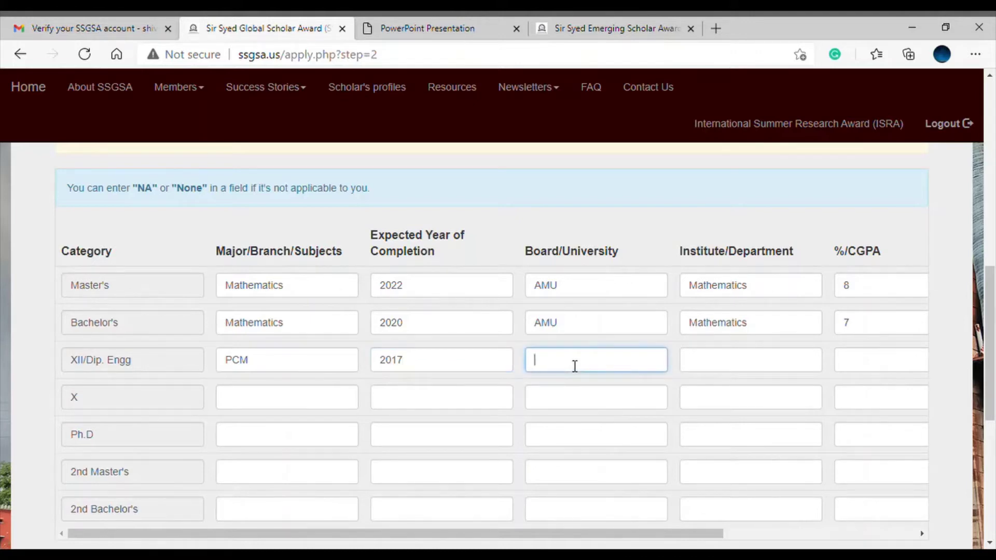
{"action": "type", "text": "CBSE"}
Enter XYZ School as the institute and 9 as the CGPA in the XII/Dip. Engg row
{"action": "left_click", "coordinate": [721, 368]}
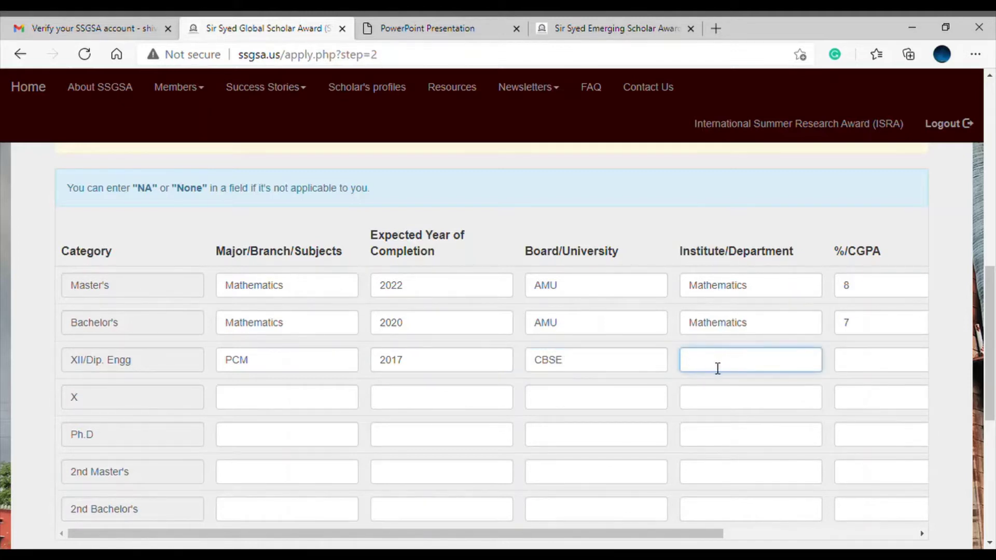
{"action": "type", "text": "XYZ School"}
{"action": "left_click_drag", "start_coordinate": [435, 539], "coordinate": [584, 538]}
{"action": "left_click", "coordinate": [772, 367]}
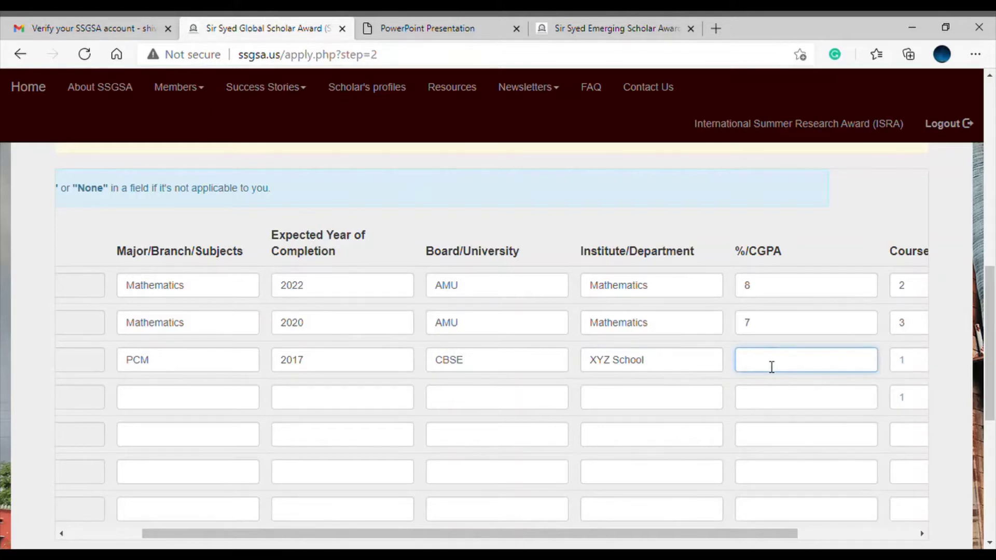
{"action": "type", "text": "9"}
{"action": "left_click_drag", "start_coordinate": [676, 536], "coordinate": [794, 537]}
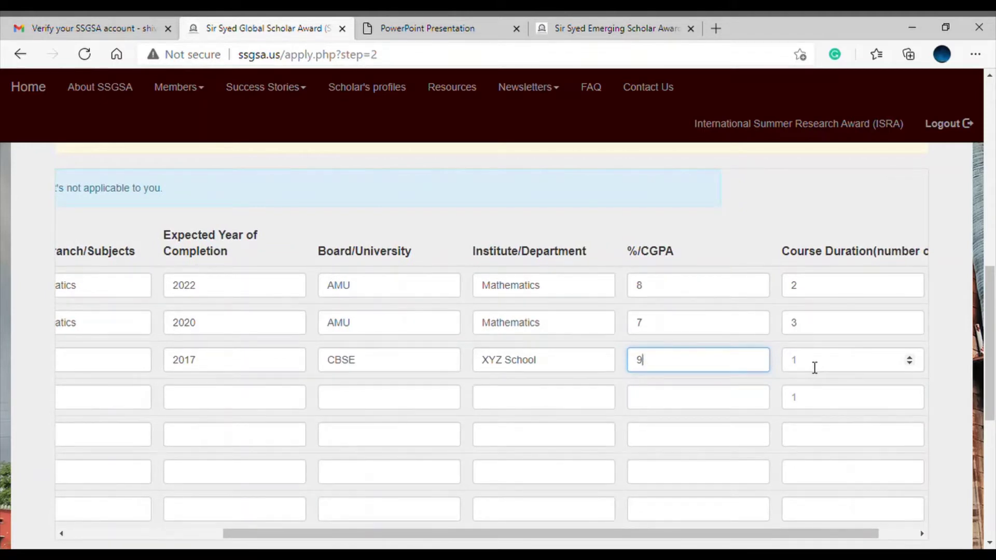
In the X row, enter "English, Science, Mathematics" as the subjects, 2016 as the completion year and CBSE as the board
{"action": "left_click_drag", "start_coordinate": [731, 538], "coordinate": [577, 540]}
{"action": "left_click", "coordinate": [283, 402]}
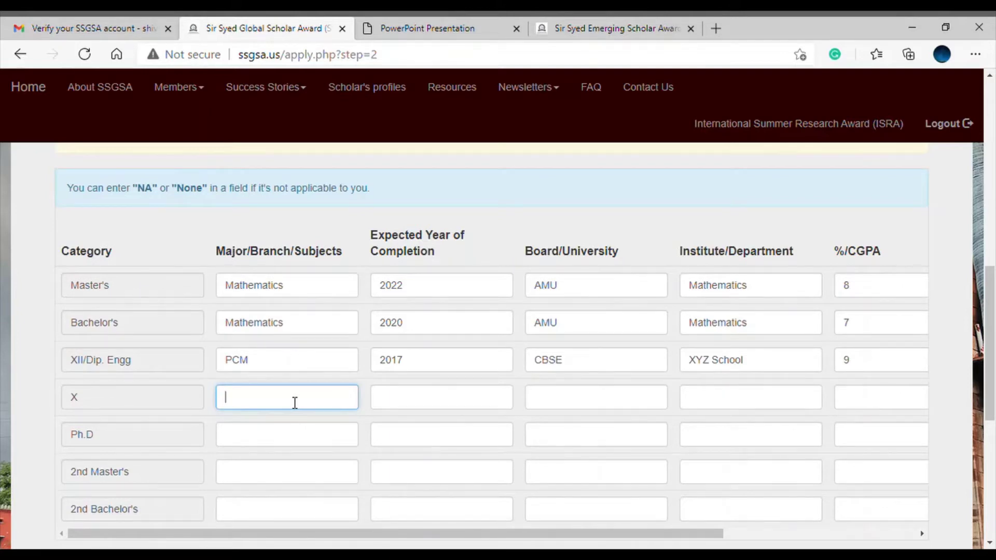
{"action": "type", "text": "English, Science, Mathematics"}
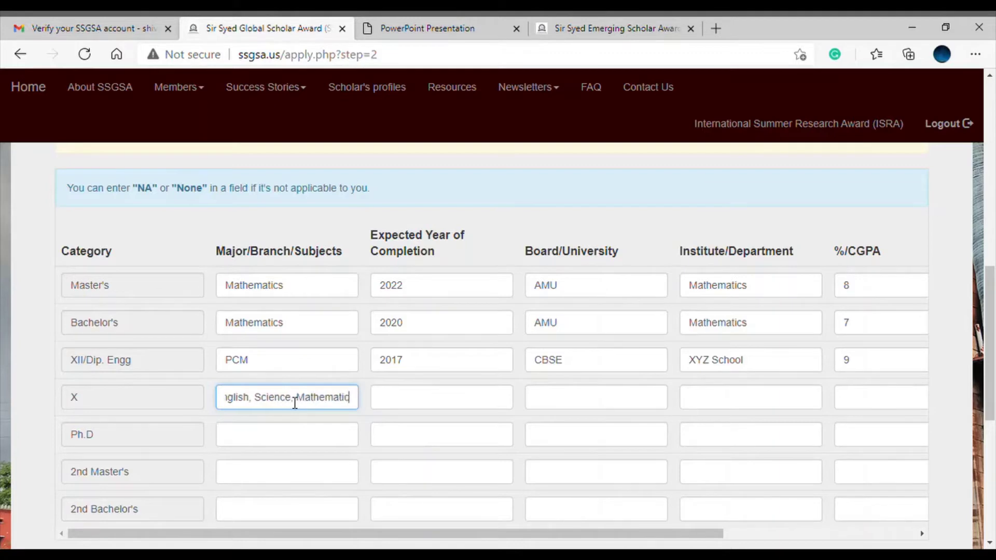
{"action": "left_click", "coordinate": [415, 410]}
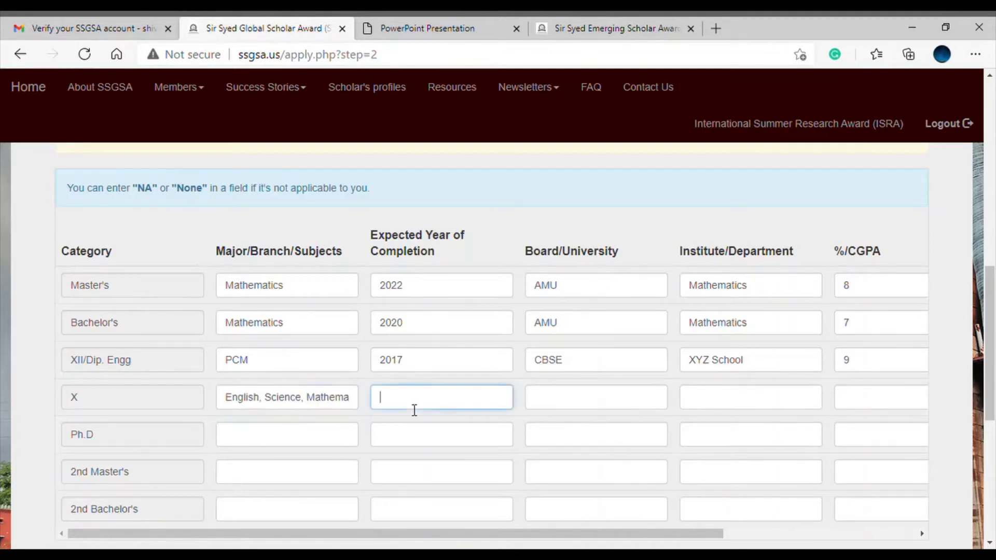
{"action": "type", "text": "2016"}
{"action": "left_click", "coordinate": [586, 406]}
{"action": "type", "text": "CBSE"}
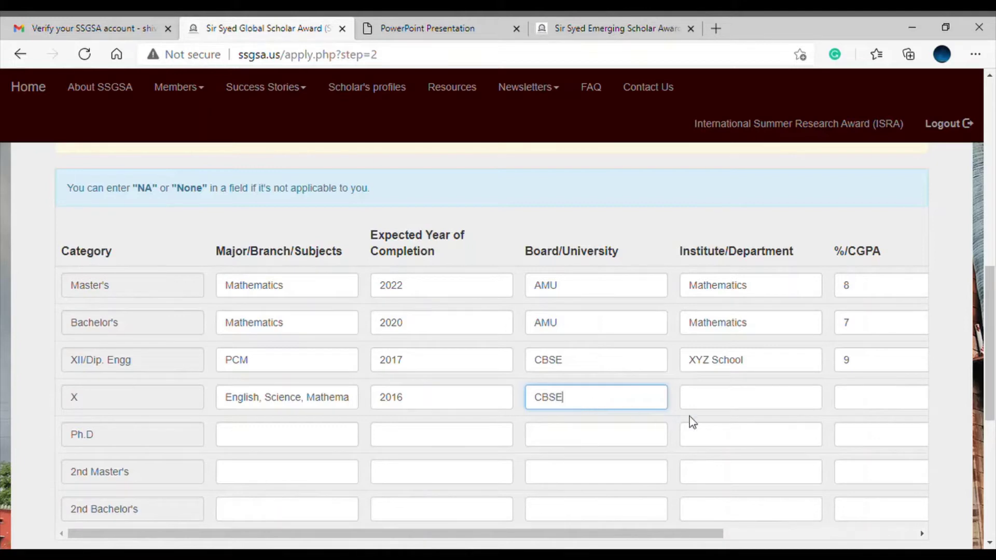
Enter ABC School as the institute and 10 as the CGPA in the X row
{"action": "left_click", "coordinate": [737, 402]}
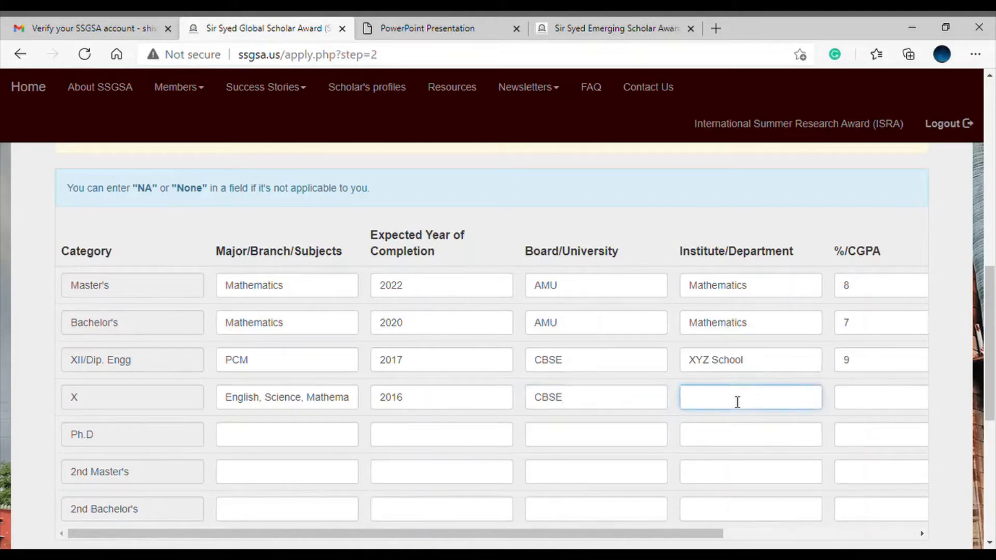
{"action": "type", "text": "ABC School"}
{"action": "left_click", "coordinate": [879, 405]}
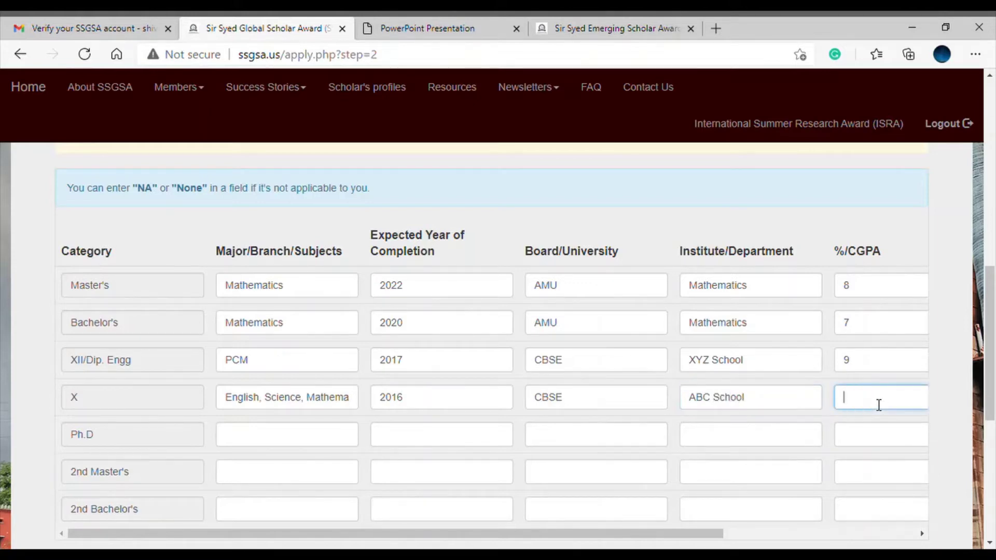
{"action": "type", "text": "10"}
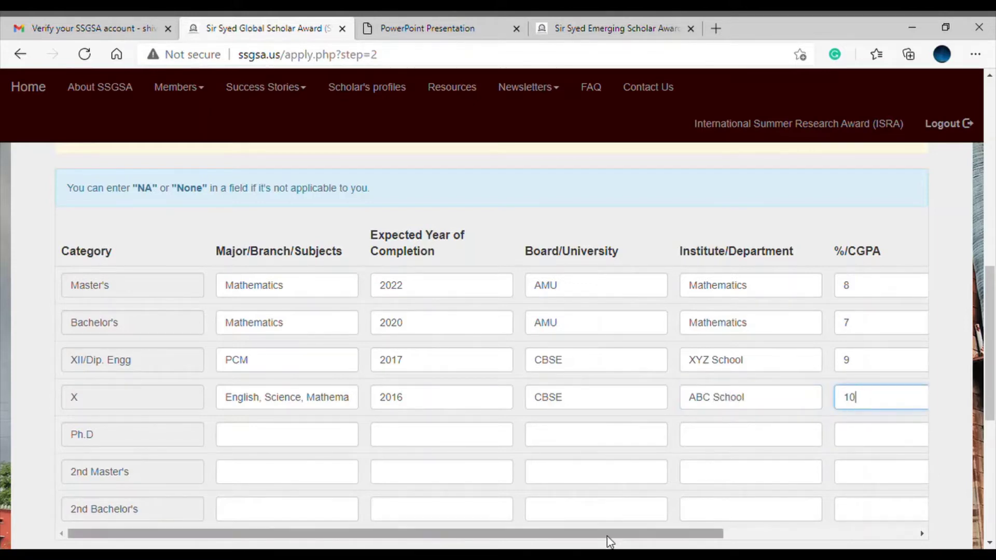
Set the course duration to 1 year for both the XII/Dip. Engg and X rows, and save the information to proceed to Step 3
{"action": "left_click_drag", "start_coordinate": [609, 535], "coordinate": [856, 540]}
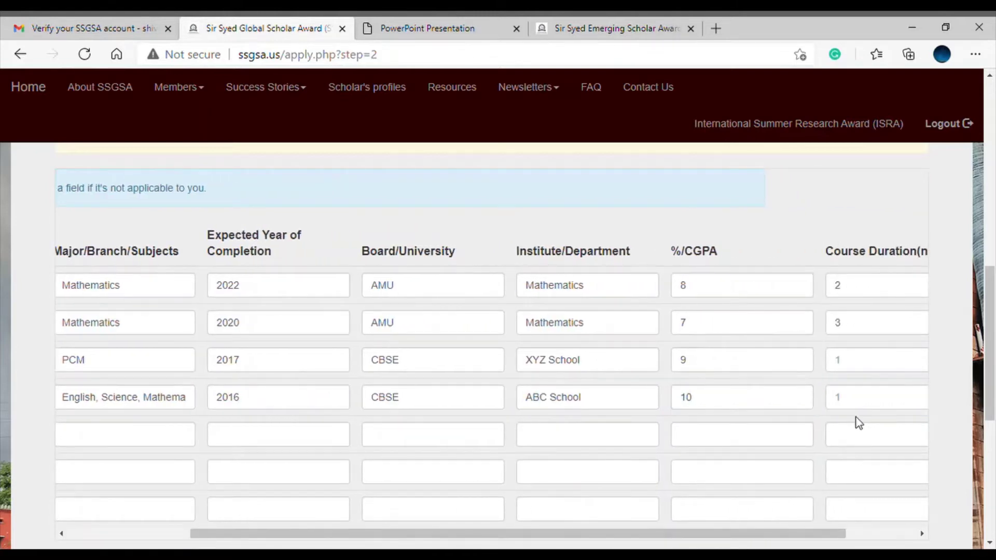
{"action": "scroll", "coordinate": [683, 474], "scroll_direction": "down", "scroll_amount": 5}
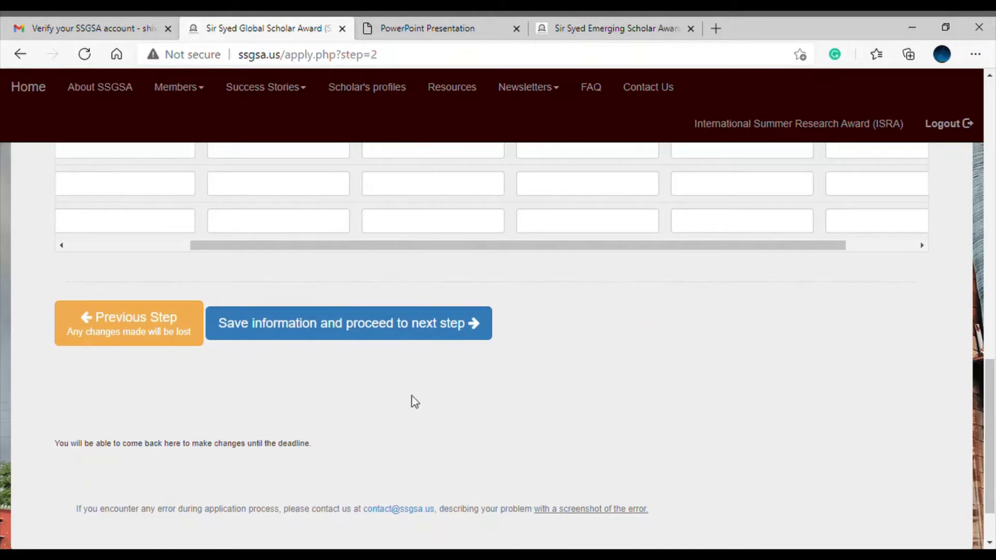
{"action": "left_click", "coordinate": [382, 325]}
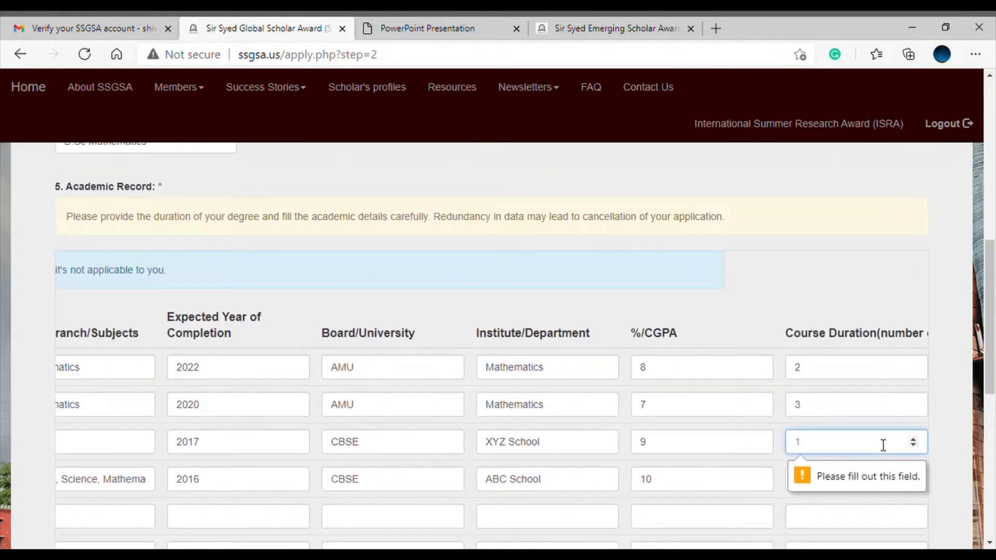
{"action": "scroll", "coordinate": [883, 445], "scroll_direction": "down", "scroll_amount": 1}
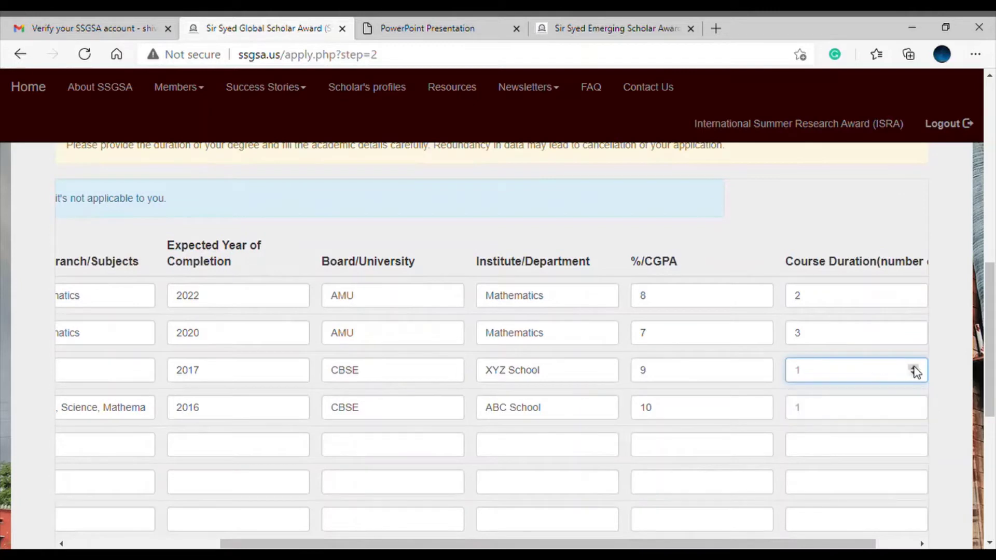
{"action": "type", "text": "1"}
{"action": "left_click", "coordinate": [893, 415]}
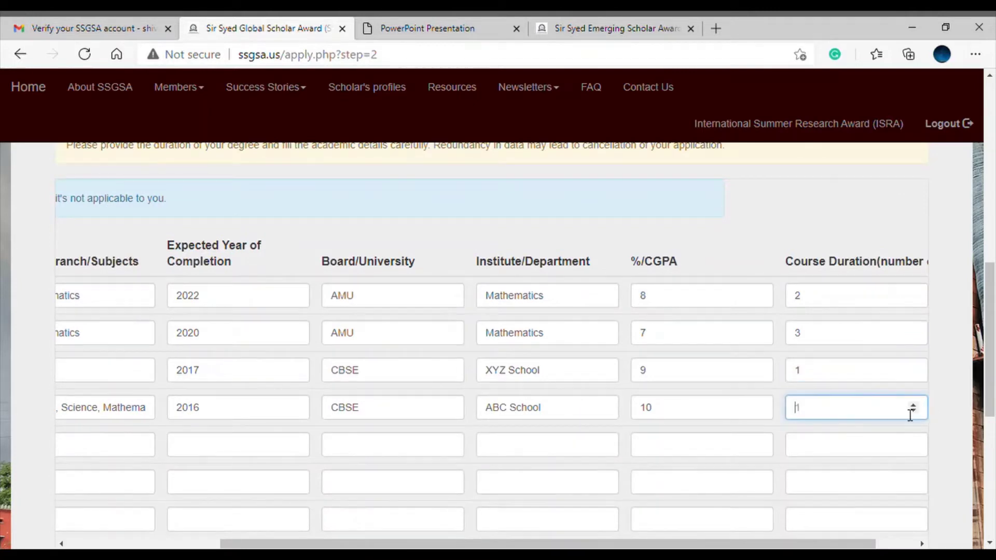
{"action": "type", "text": "1"}
{"action": "scroll", "coordinate": [854, 405], "scroll_direction": "down", "scroll_amount": 3}
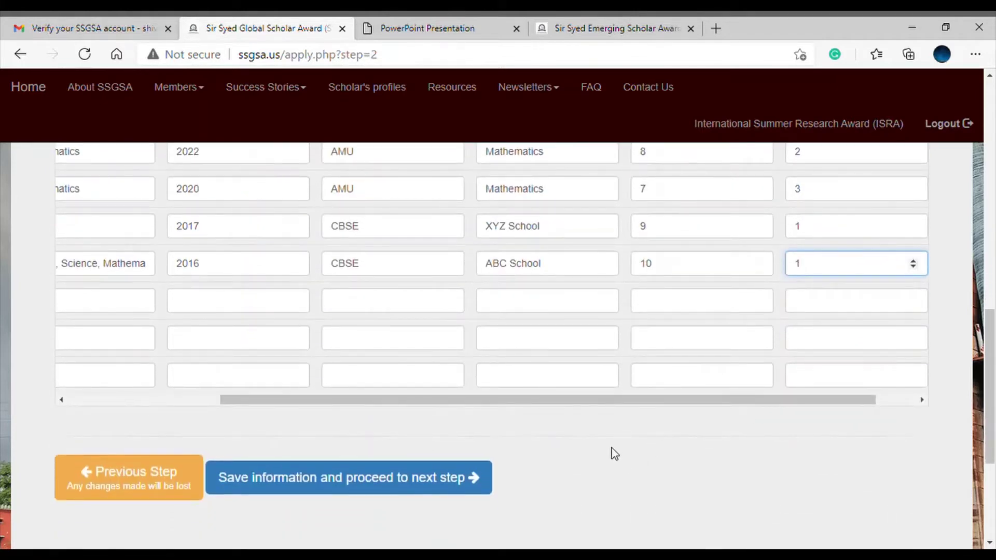
{"action": "left_click", "coordinate": [423, 482]}
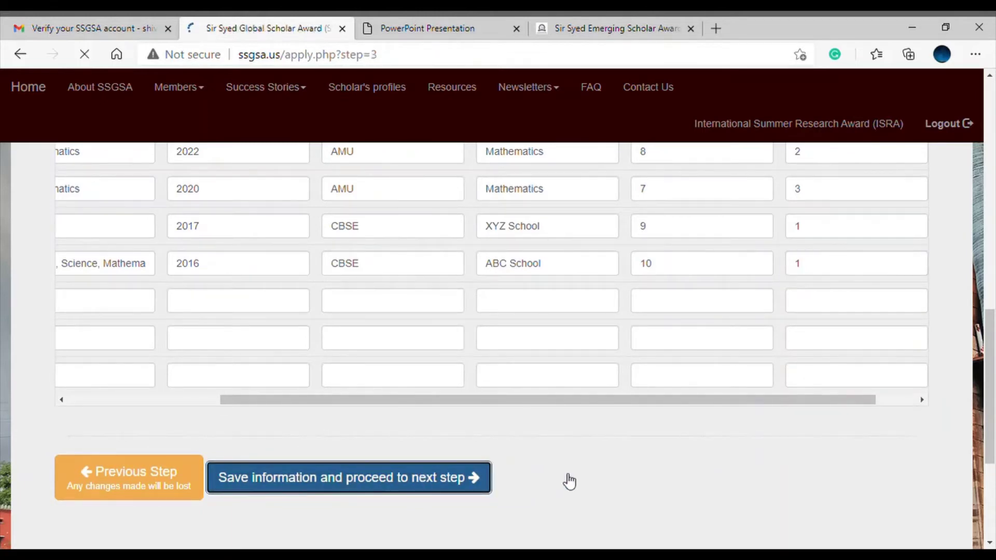
Enter the placeholder items 1 and 2 on separate lines under the Curricular achievements
{"action": "scroll", "coordinate": [525, 397], "scroll_direction": "down", "scroll_amount": 3}
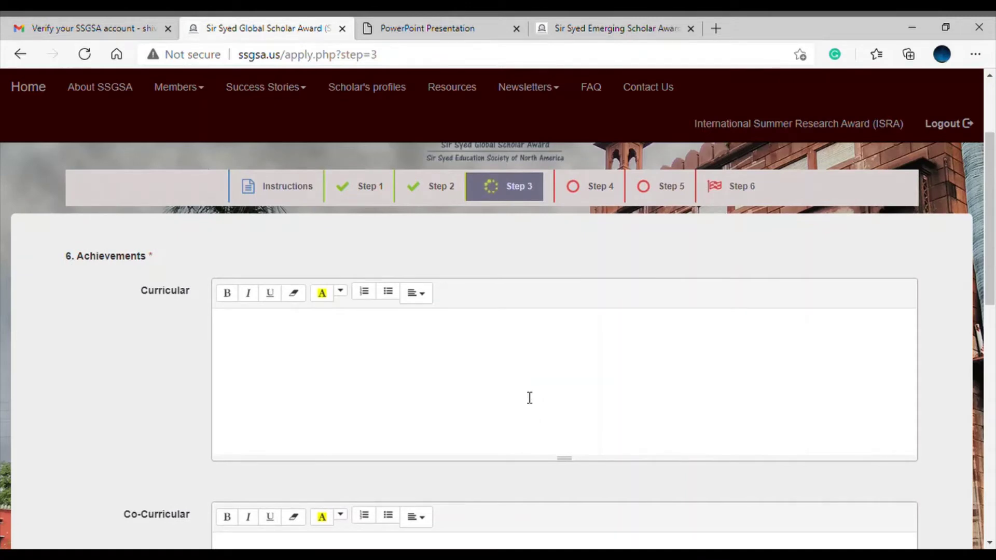
{"action": "scroll", "coordinate": [329, 345], "scroll_direction": "down", "scroll_amount": 6}
{"action": "scroll", "coordinate": [322, 358], "scroll_direction": "up", "scroll_amount": 6}
{"action": "left_click", "coordinate": [307, 343]}
{"action": "type", "text": "1"}
{"action": "key", "text": "Return"}
{"action": "type", "text": "2"}
{"action": "key", "text": "Return"}
Enter the placeholder items 1 and 2 on separate lines under the Co-Curricular achievements
{"action": "scroll", "coordinate": [249, 367], "scroll_direction": "down", "scroll_amount": 1}
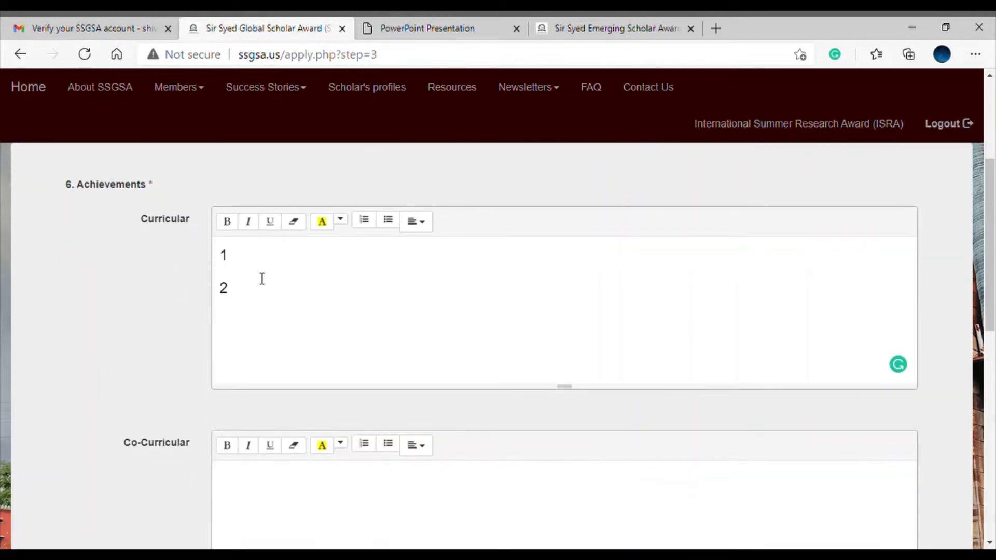
{"action": "scroll", "coordinate": [275, 285], "scroll_direction": "down", "scroll_amount": 2}
{"action": "left_click", "coordinate": [258, 339]}
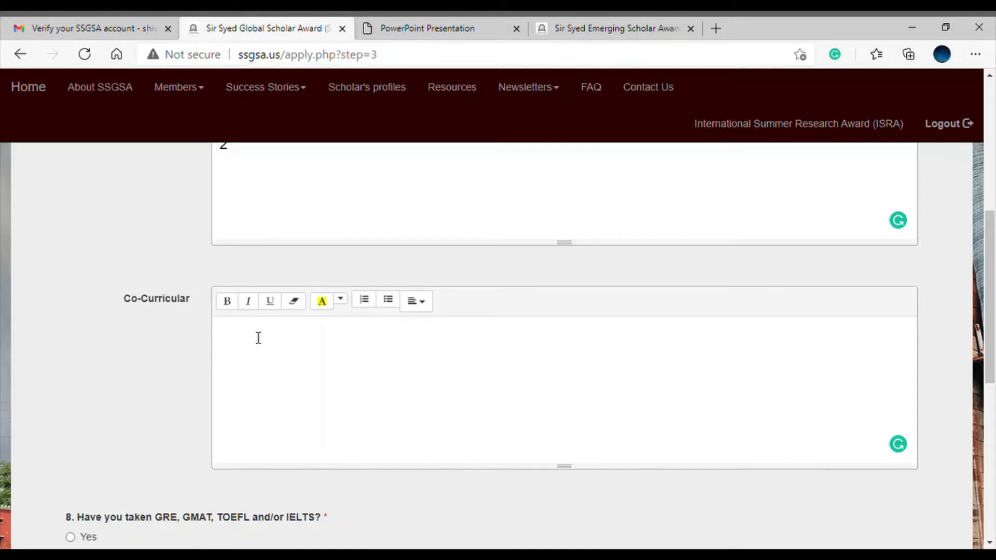
{"action": "type", "text": "1"}
{"action": "key", "text": "Return"}
{"action": "type", "text": "2"}
{"action": "key", "text": "Return"}
{"action": "scroll", "coordinate": [116, 338], "scroll_direction": "down", "scroll_amount": 1}
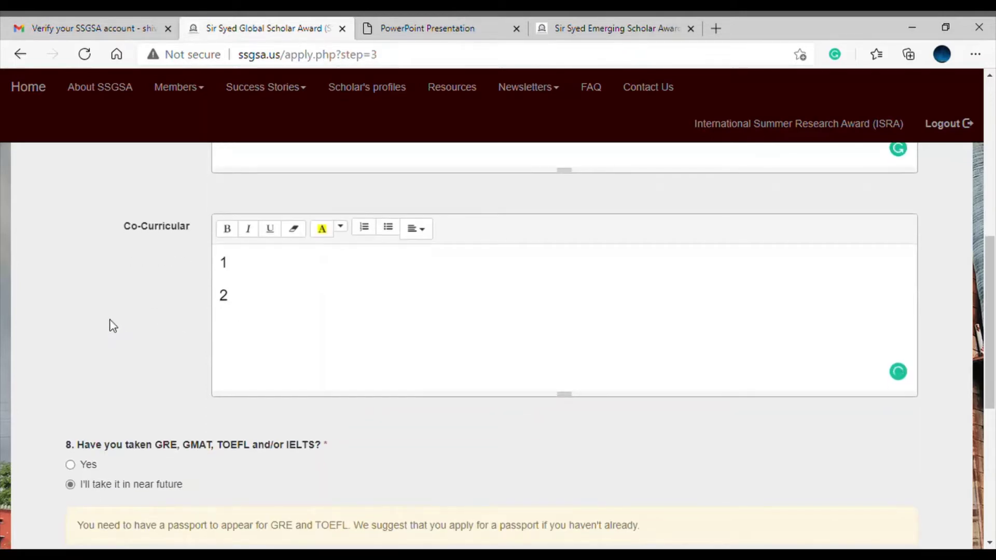
Answer the GRE, GMAT, TOEFL and/or IELTS question with "I'll take it in near future", and save the information to proceed to Step 4
{"action": "scroll", "coordinate": [94, 335], "scroll_direction": "down", "scroll_amount": 2}
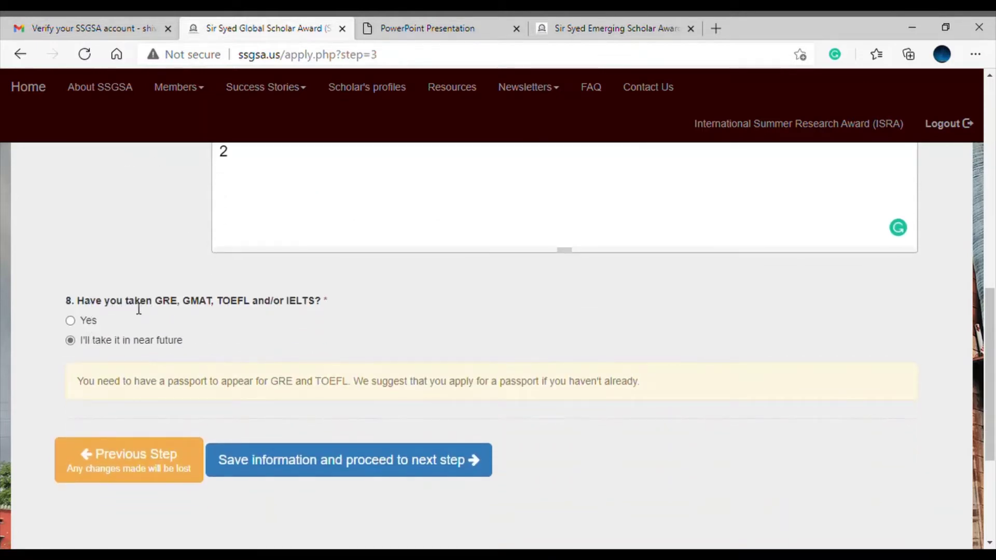
{"action": "left_click", "coordinate": [71, 320]}
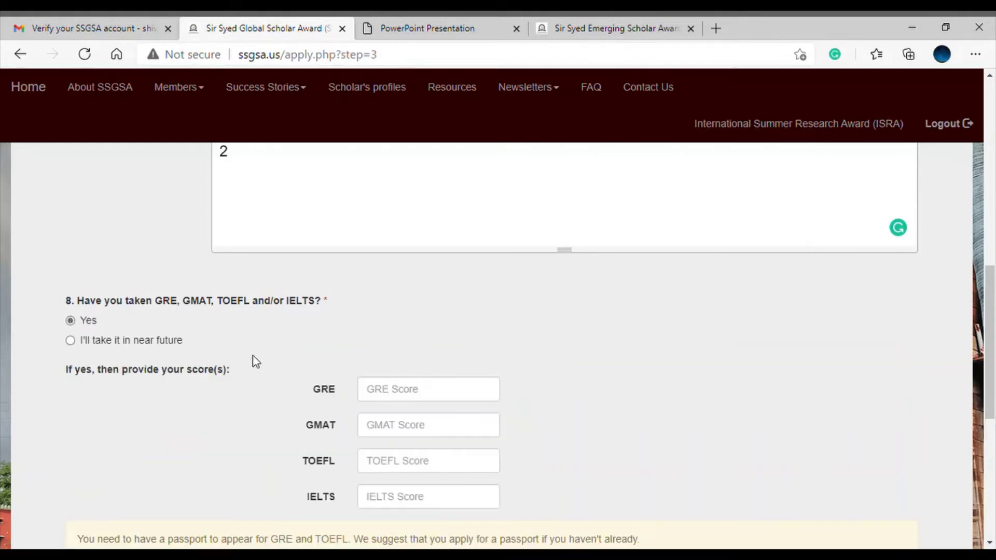
{"action": "scroll", "coordinate": [306, 369], "scroll_direction": "down", "scroll_amount": 1}
{"action": "left_click", "coordinate": [71, 269]}
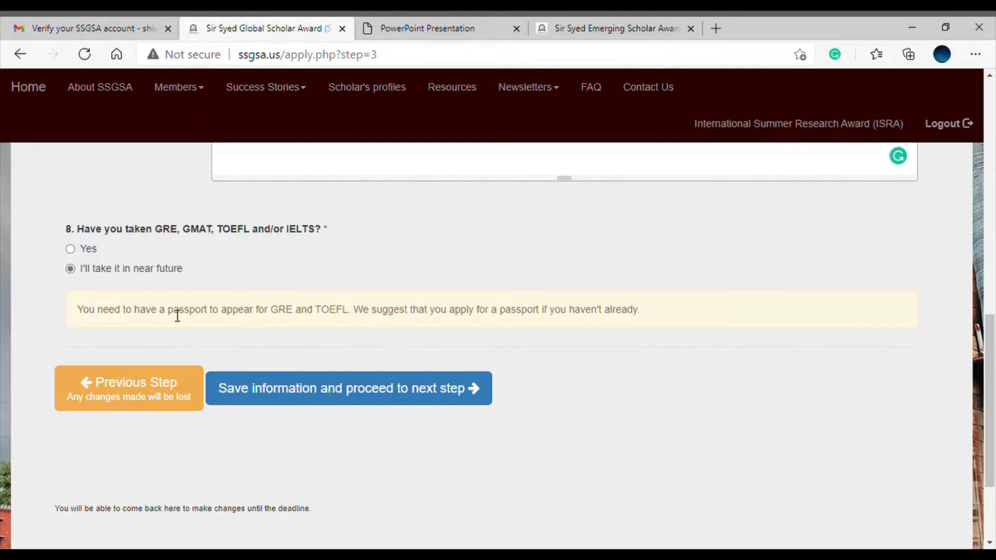
{"action": "left_click", "coordinate": [371, 401]}
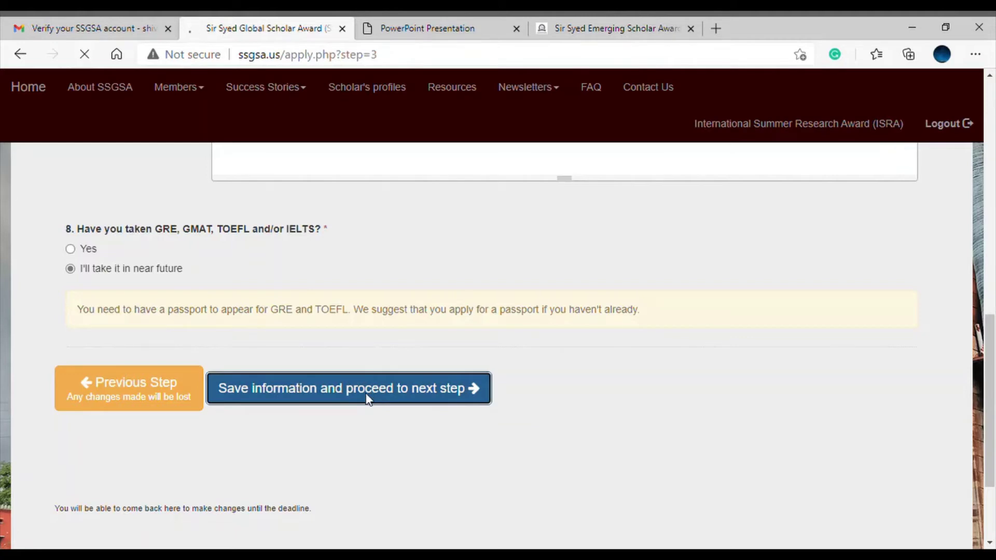
Enter the placeholder 1 as the answer to the question about a crowning or unique achievement
{"action": "scroll", "coordinate": [419, 355], "scroll_direction": "down", "scroll_amount": 3}
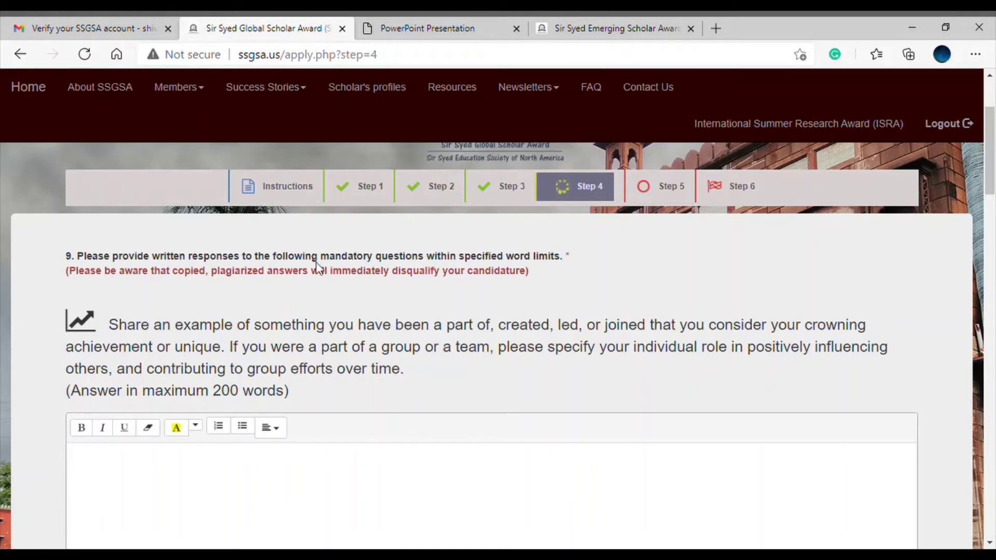
{"action": "scroll", "coordinate": [263, 284], "scroll_direction": "down", "scroll_amount": 1}
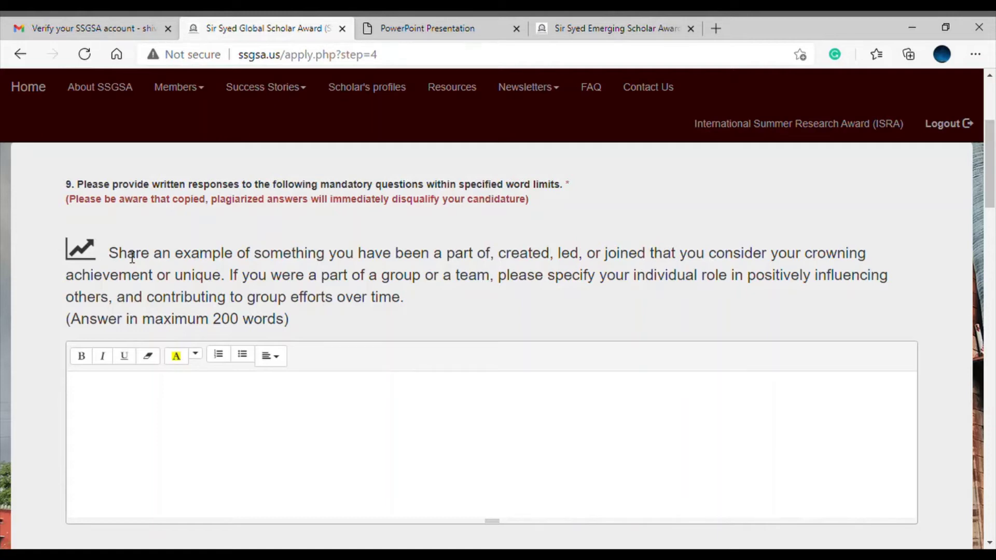
{"action": "scroll", "coordinate": [129, 256], "scroll_direction": "down", "scroll_amount": 3}
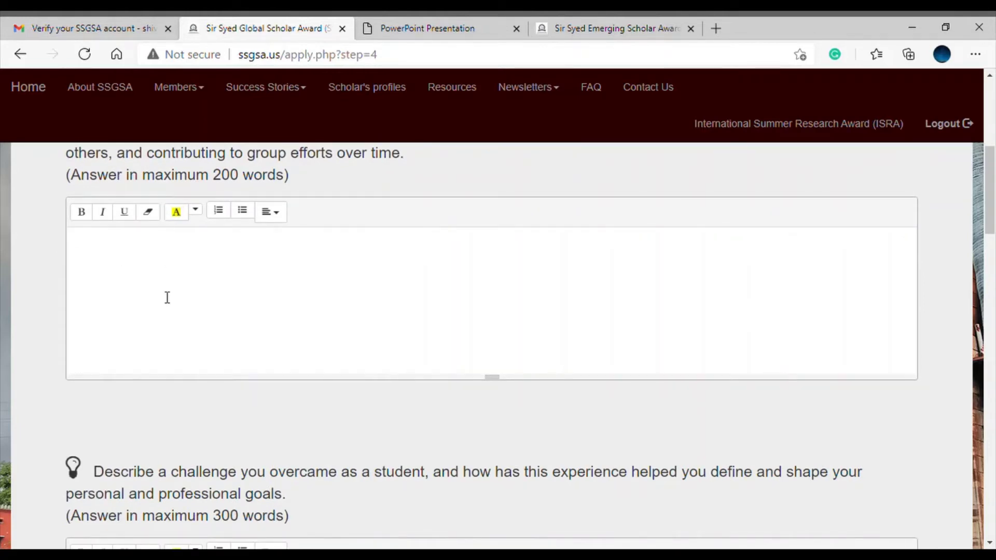
{"action": "scroll", "coordinate": [166, 296], "scroll_direction": "up", "scroll_amount": 3}
{"action": "left_click", "coordinate": [103, 392]}
{"action": "type", "text": "1"}
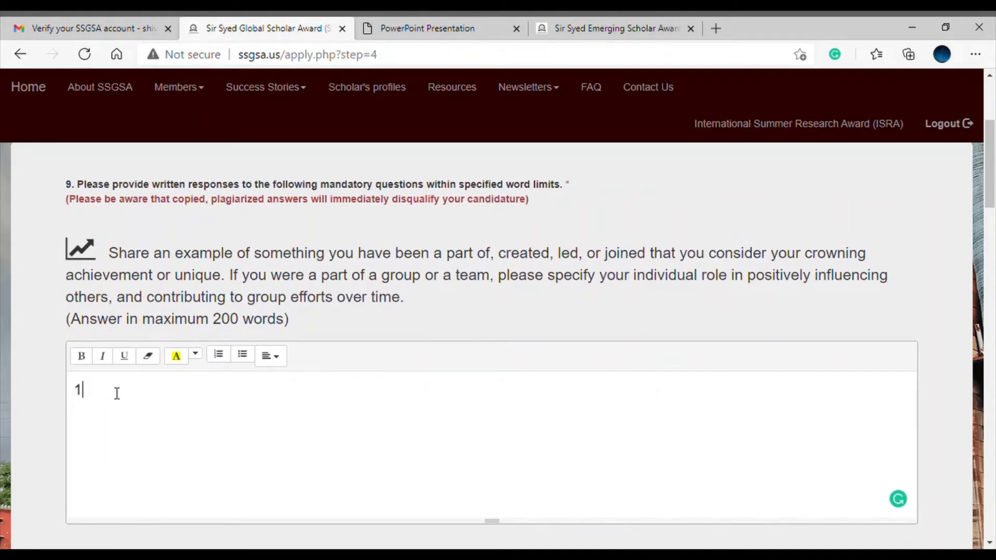
Enter the placeholder 2 as the answer to the question about a challenge overcome as a student
{"action": "scroll", "coordinate": [116, 394], "scroll_direction": "down", "scroll_amount": 3}
{"action": "scroll", "coordinate": [160, 329], "scroll_direction": "down", "scroll_amount": 3}
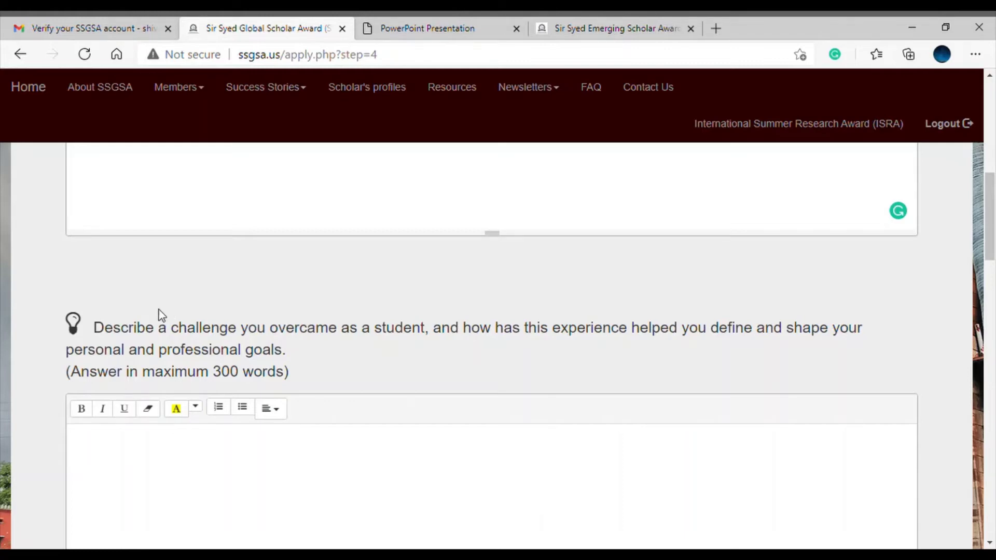
{"action": "scroll", "coordinate": [159, 310], "scroll_direction": "down", "scroll_amount": 1}
{"action": "left_click", "coordinate": [102, 378]}
{"action": "type", "text": "2"}
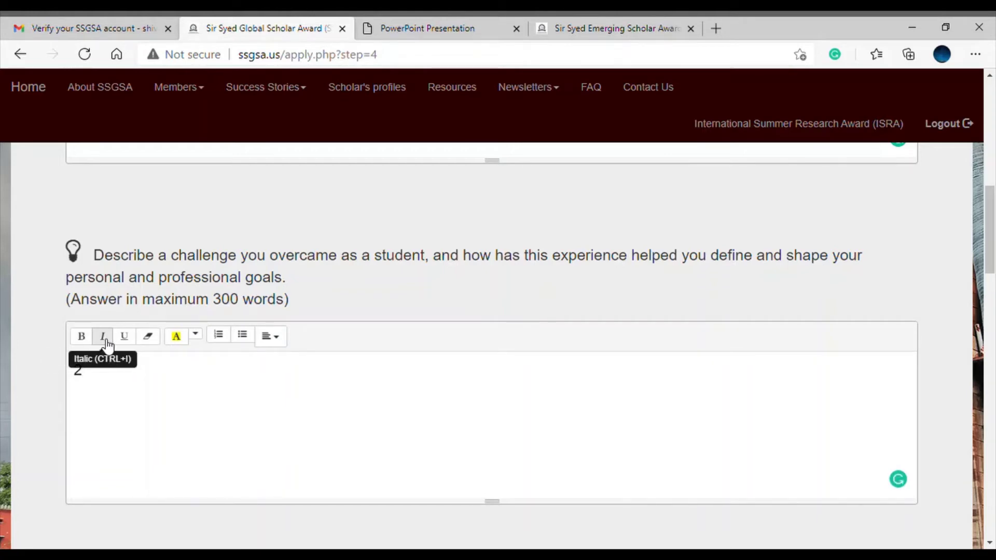
Enter the placeholder 3 as the answer about areas of interest and future plans to contribute to them
{"action": "scroll", "coordinate": [184, 389], "scroll_direction": "down", "scroll_amount": 3}
{"action": "scroll", "coordinate": [188, 390], "scroll_direction": "down", "scroll_amount": 3}
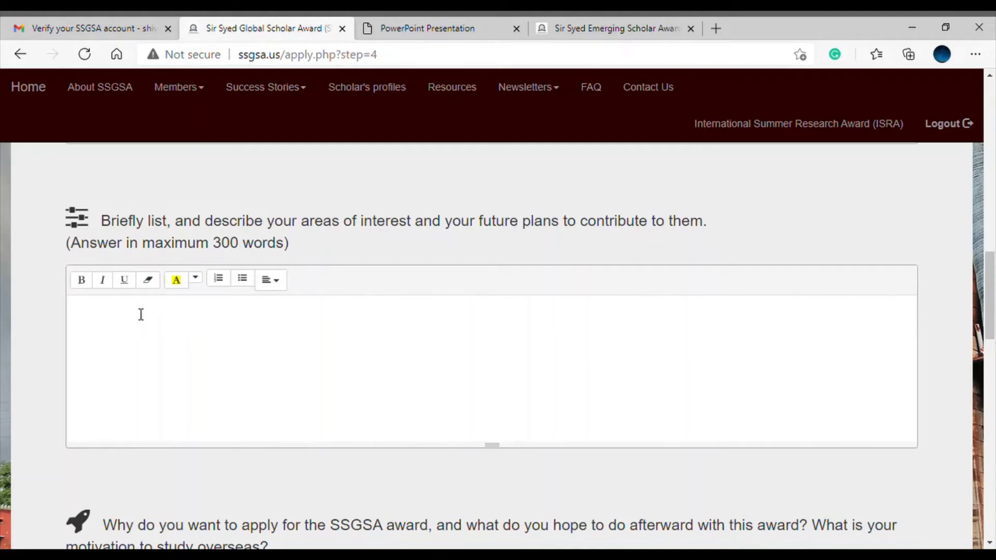
{"action": "scroll", "coordinate": [139, 312], "scroll_direction": "down", "scroll_amount": 5}
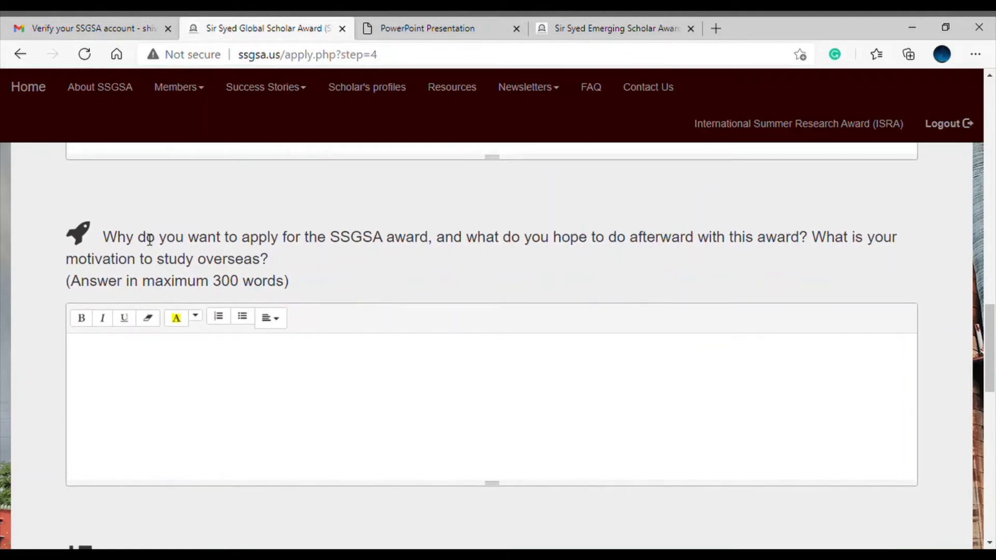
{"action": "scroll", "coordinate": [145, 268], "scroll_direction": "up", "scroll_amount": 4}
{"action": "left_click", "coordinate": [122, 256]}
{"action": "type", "text": "3"}
Enter the placeholder 4 as the answer about why to apply for the SSGSA award and the motivation to study overseas
{"action": "scroll", "coordinate": [125, 262], "scroll_direction": "down", "scroll_amount": 4}
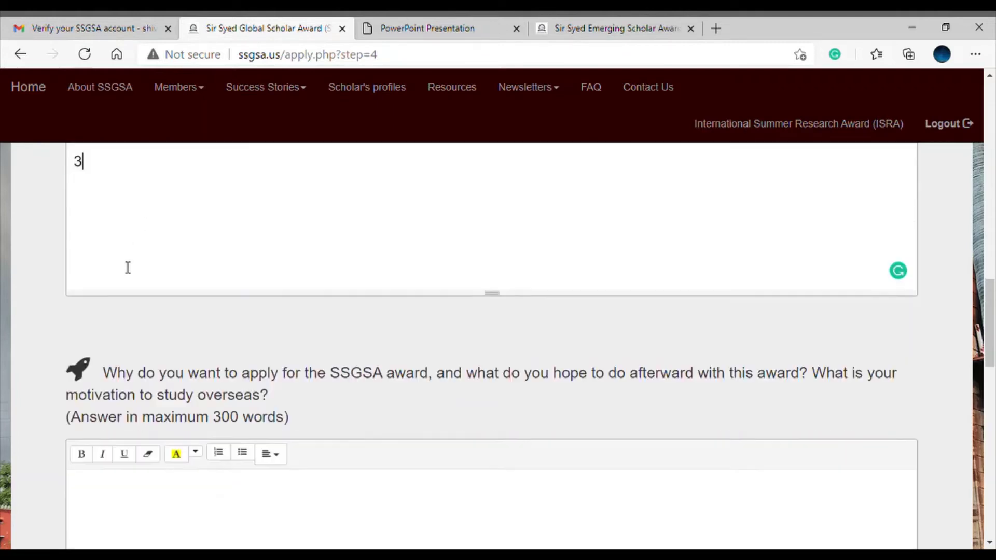
{"action": "left_click", "coordinate": [125, 356]}
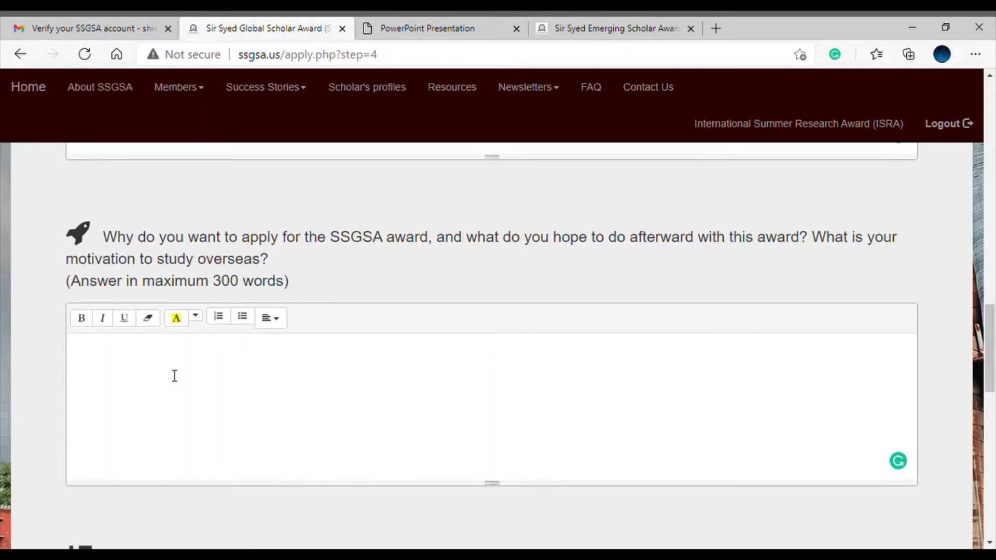
{"action": "scroll", "coordinate": [174, 375], "scroll_direction": "up", "scroll_amount": 5}
{"action": "scroll", "coordinate": [174, 368], "scroll_direction": "down", "scroll_amount": 8}
{"action": "left_click", "coordinate": [126, 238]}
{"action": "type", "text": "4"}
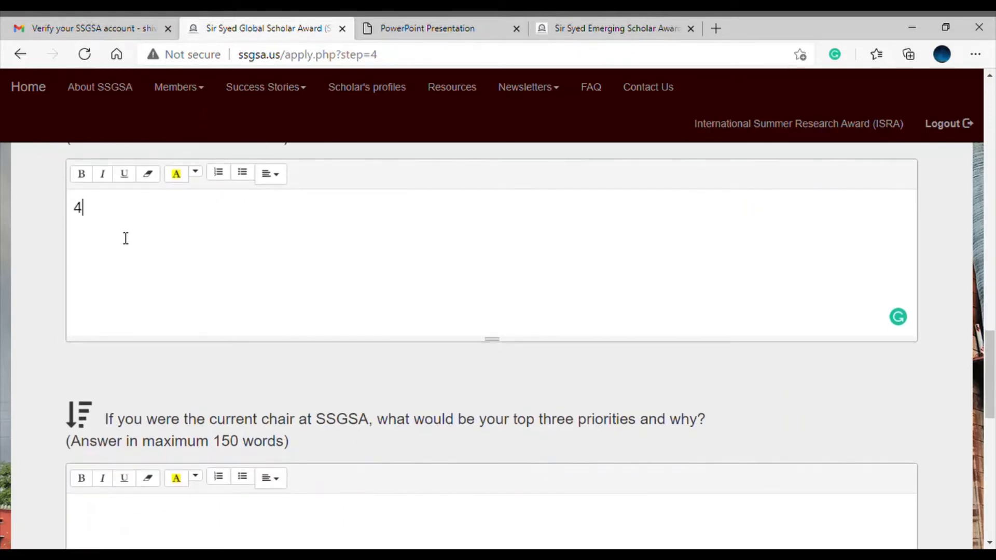
Enter the placeholder 5 as the answer about the top three priorities as current chair at SSGSA
{"action": "scroll", "coordinate": [122, 238], "scroll_direction": "down", "scroll_amount": 3}
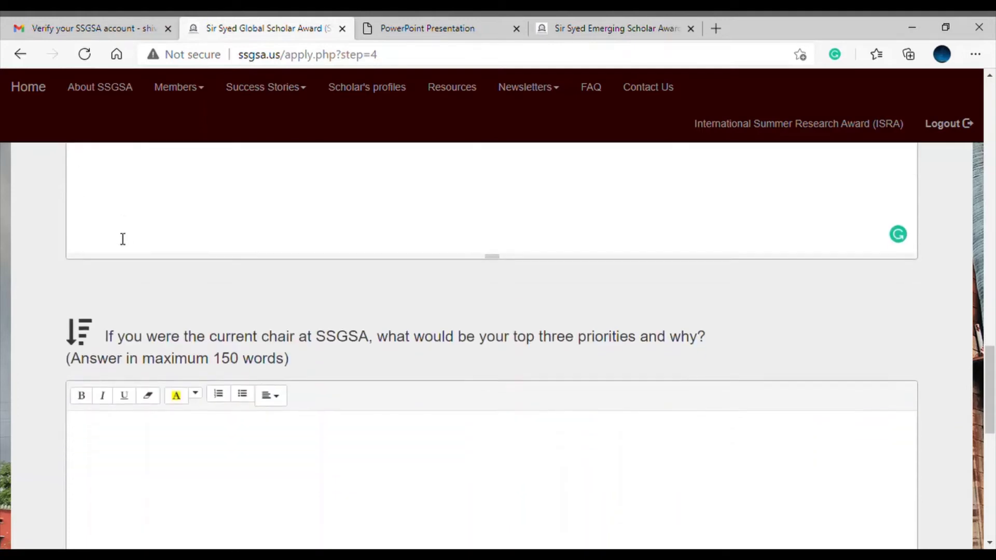
{"action": "left_click", "coordinate": [112, 374]}
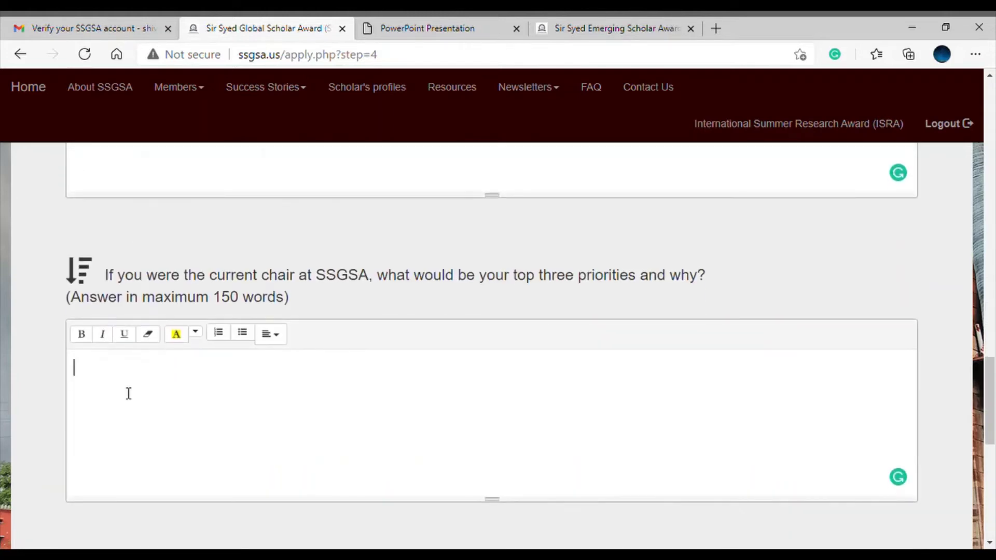
{"action": "type", "text": "5"}
Confirm having 3 referees for SSGSA, and save the information to proceed to Step 5
{"action": "scroll", "coordinate": [161, 407], "scroll_direction": "down", "scroll_amount": 3}
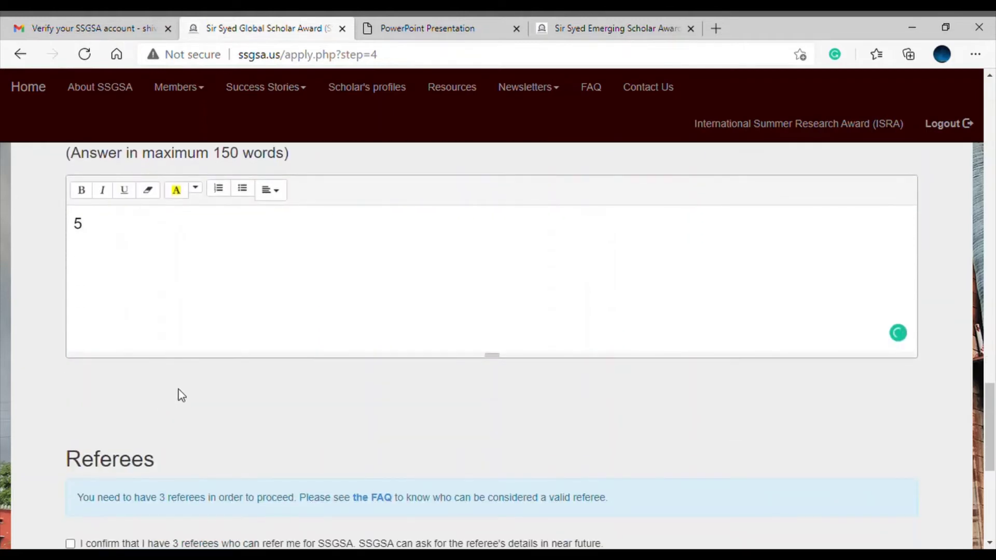
{"action": "scroll", "coordinate": [171, 324], "scroll_direction": "down", "scroll_amount": 3}
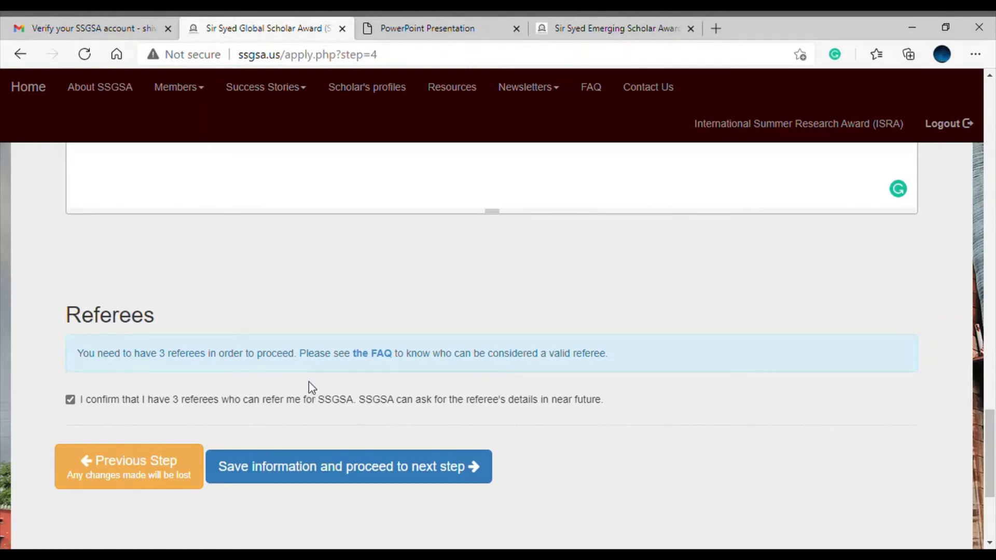
{"action": "left_click", "coordinate": [354, 470]}
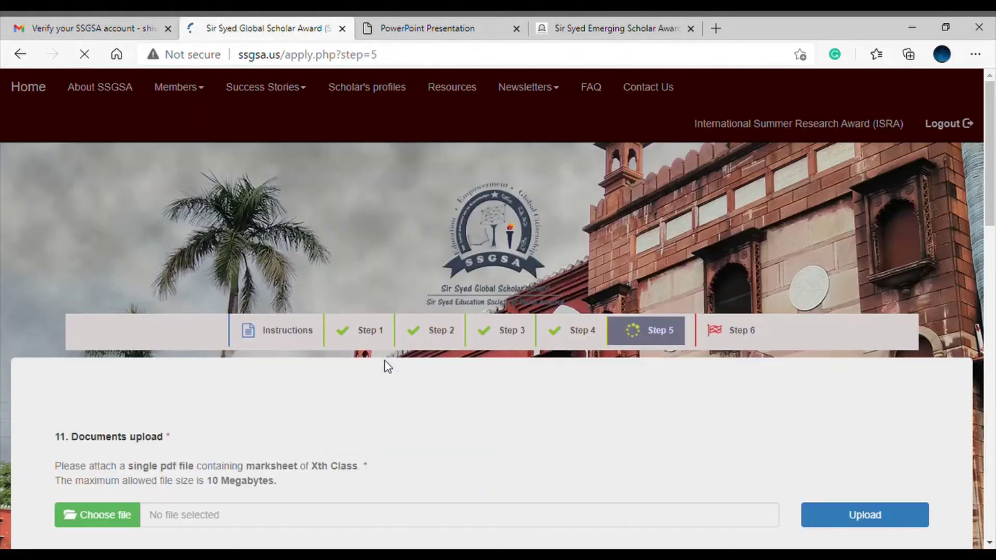
Attach Sample Class X.pdf as the Xth Class marksheet and upload it
{"action": "scroll", "coordinate": [386, 366], "scroll_direction": "down", "scroll_amount": 2}
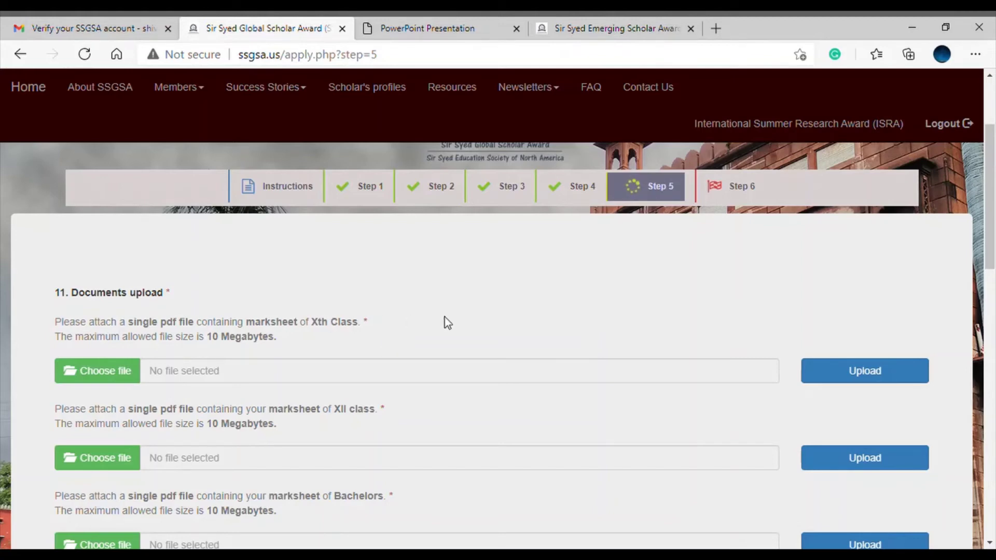
{"action": "scroll", "coordinate": [444, 322], "scroll_direction": "down", "scroll_amount": 1}
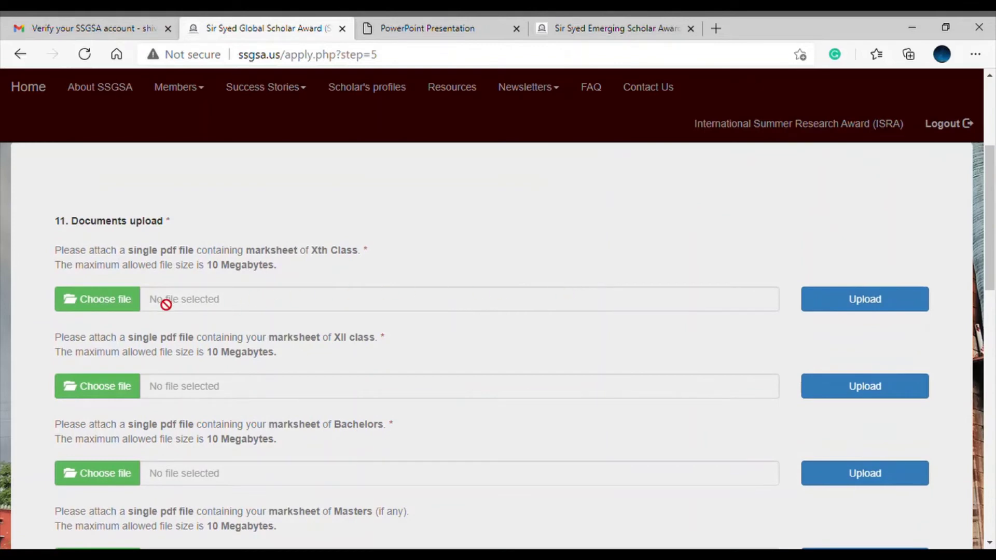
{"action": "left_click", "coordinate": [109, 300]}
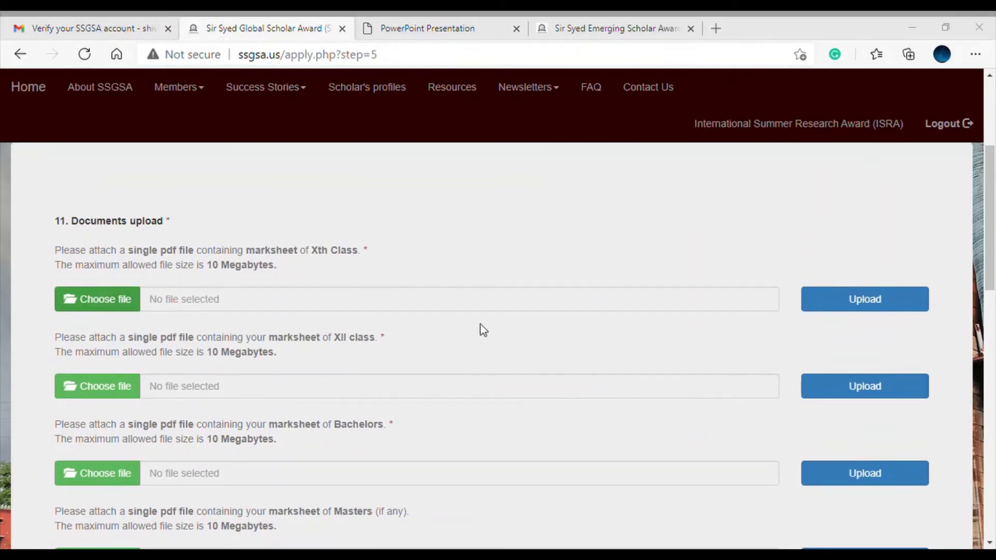
{"action": "double_click", "coordinate": [219, 243]}
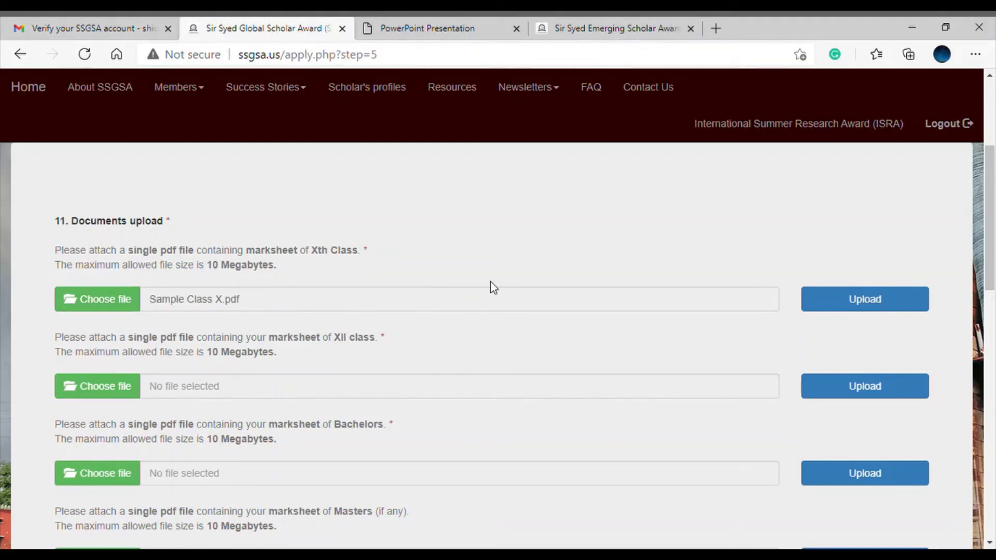
{"action": "left_click", "coordinate": [846, 305]}
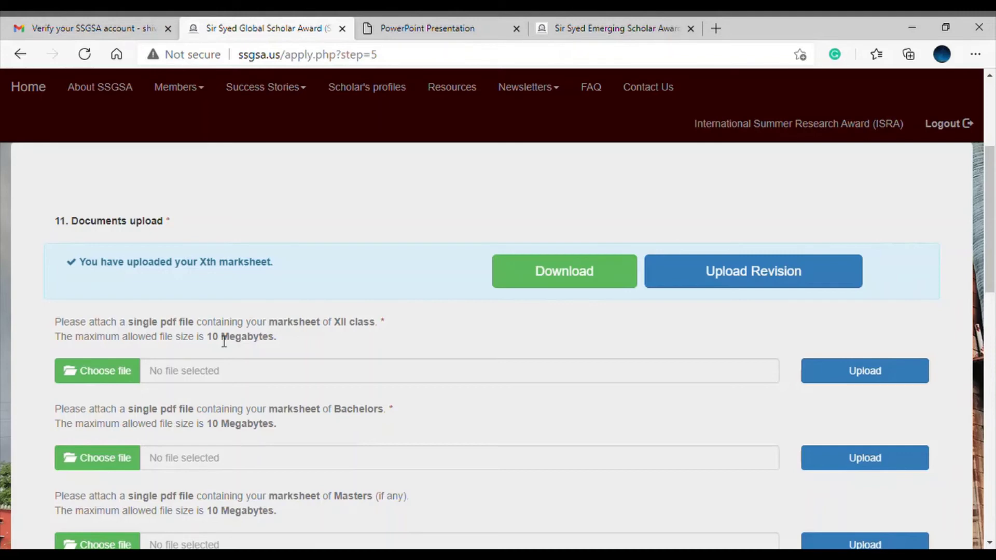
Attach Sample Class XII.pdf as the XII class marksheet and upload it
{"action": "scroll", "coordinate": [226, 341], "scroll_direction": "down", "scroll_amount": 3}
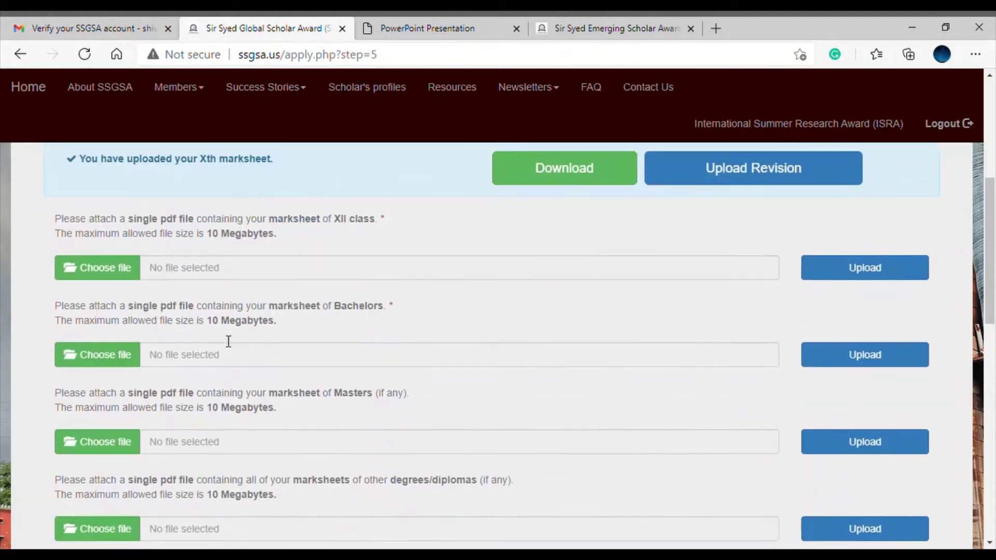
{"action": "scroll", "coordinate": [332, 305], "scroll_direction": "up", "scroll_amount": 2}
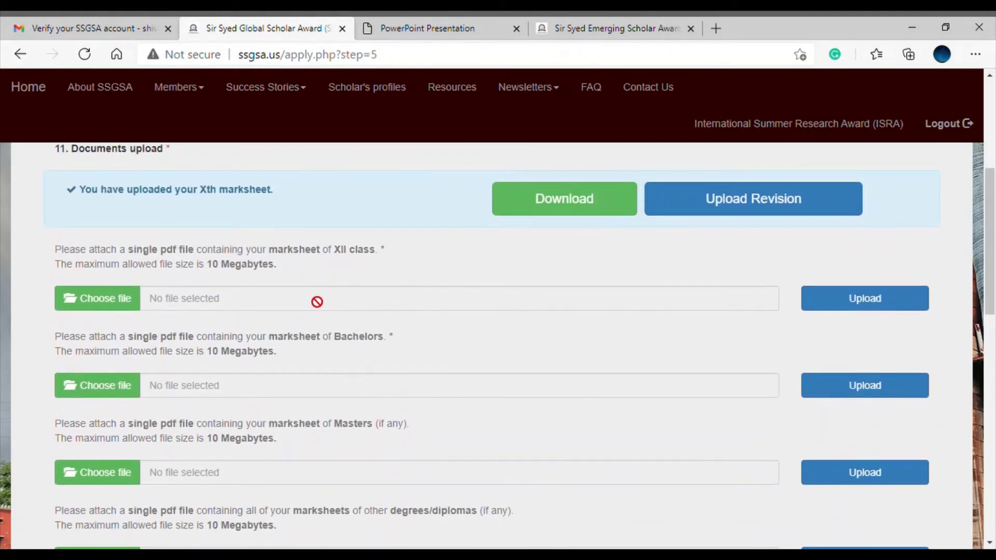
{"action": "left_click", "coordinate": [118, 303]}
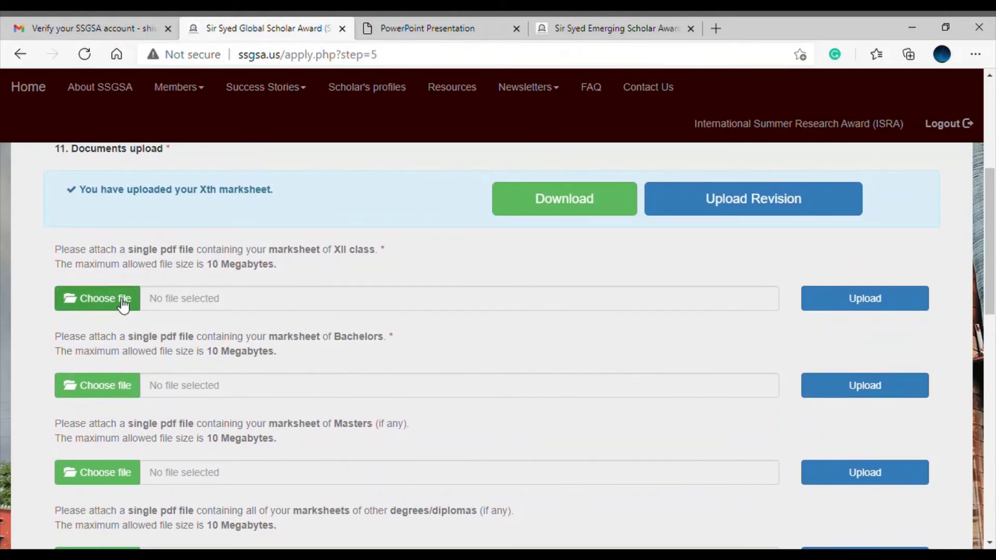
{"action": "double_click", "coordinate": [202, 265]}
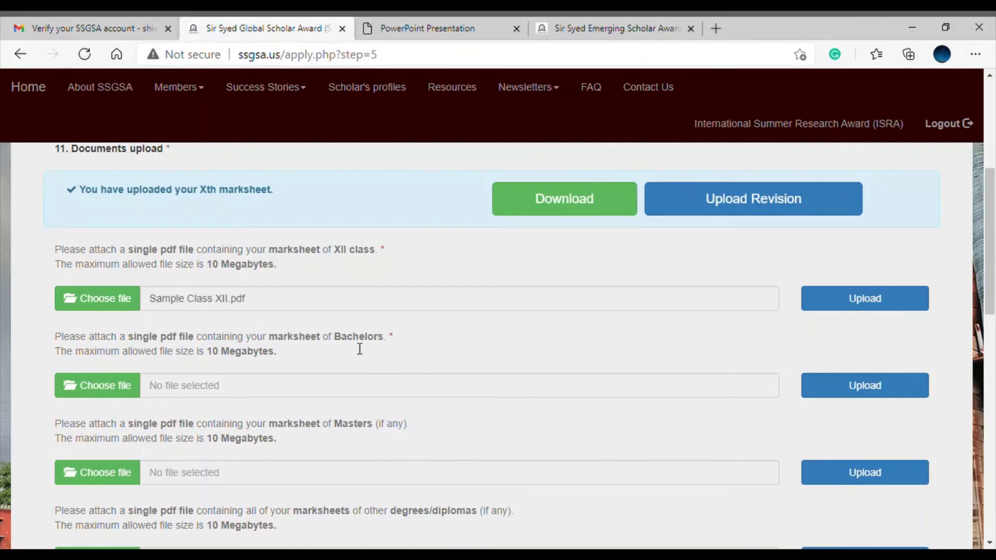
{"action": "left_click", "coordinate": [855, 301]}
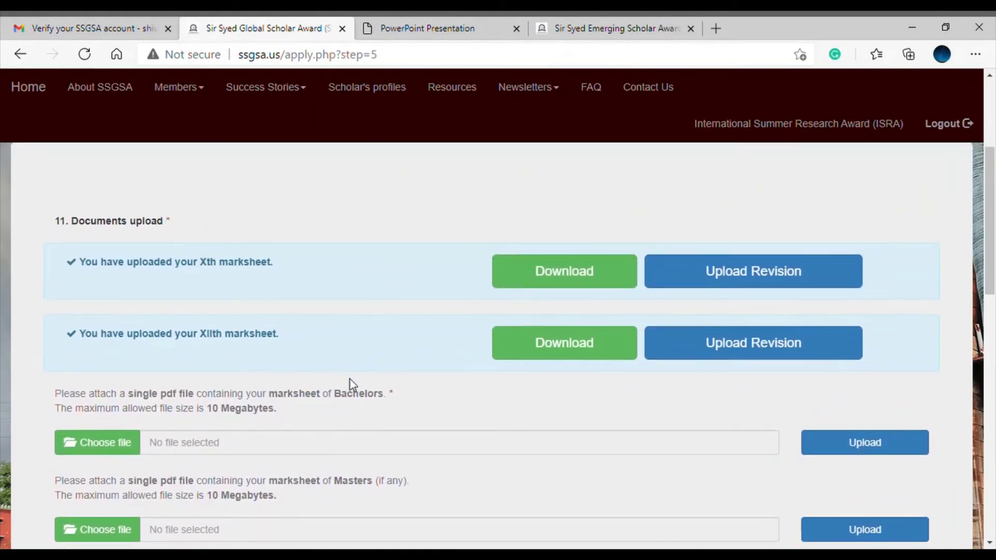
Attach Sample Resume.pdf as the resume and upload it
{"action": "scroll", "coordinate": [363, 405], "scroll_direction": "down", "scroll_amount": 1}
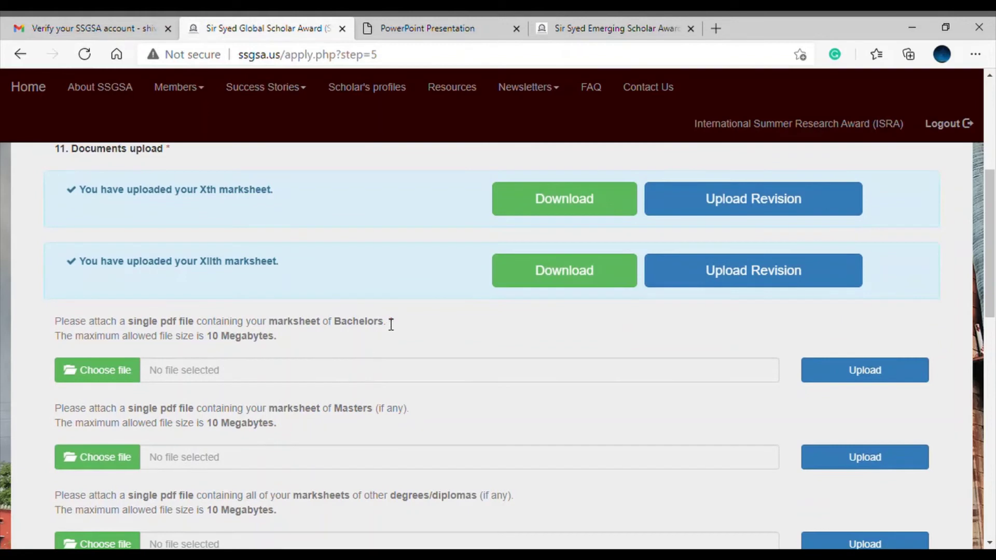
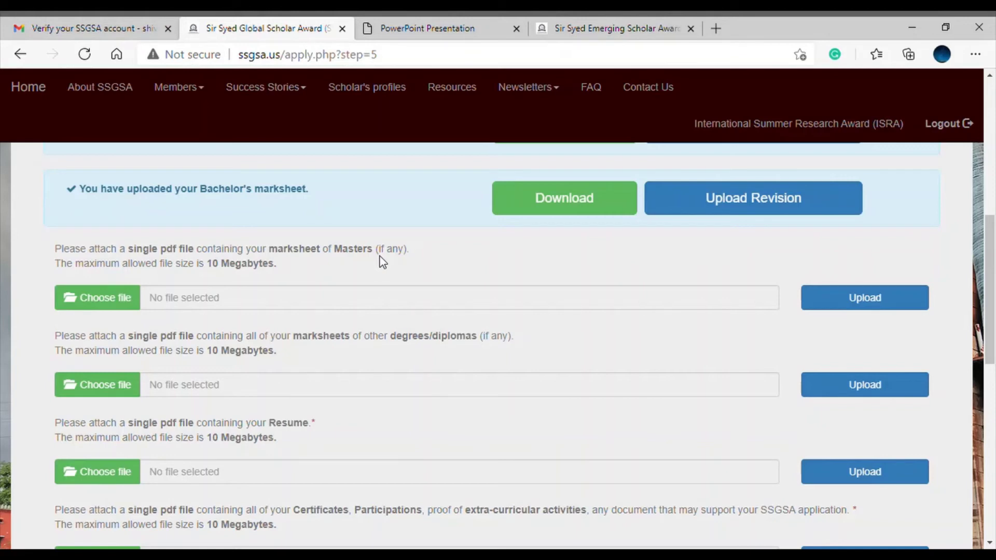
{"action": "scroll", "coordinate": [382, 262], "scroll_direction": "down", "scroll_amount": 2}
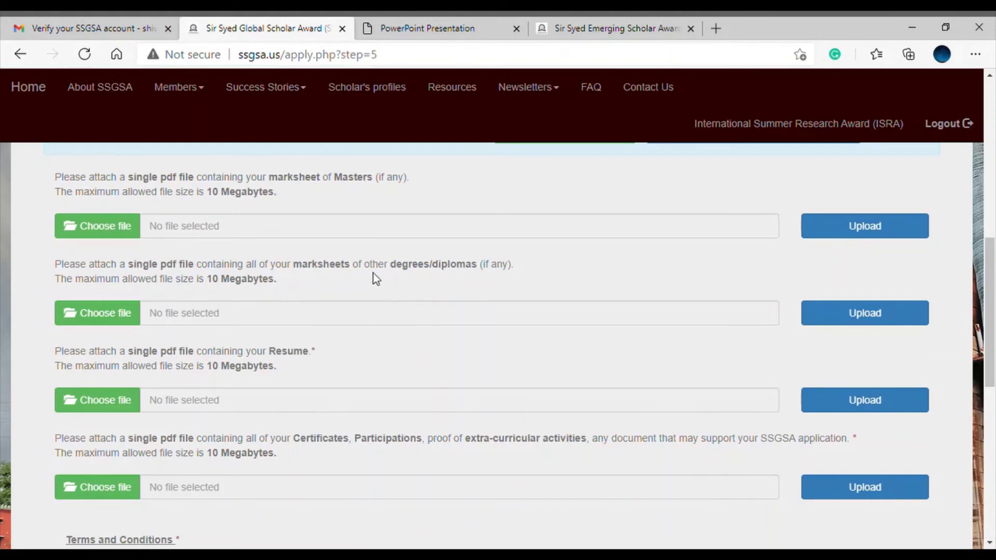
{"action": "scroll", "coordinate": [471, 272], "scroll_direction": "down", "scroll_amount": 1}
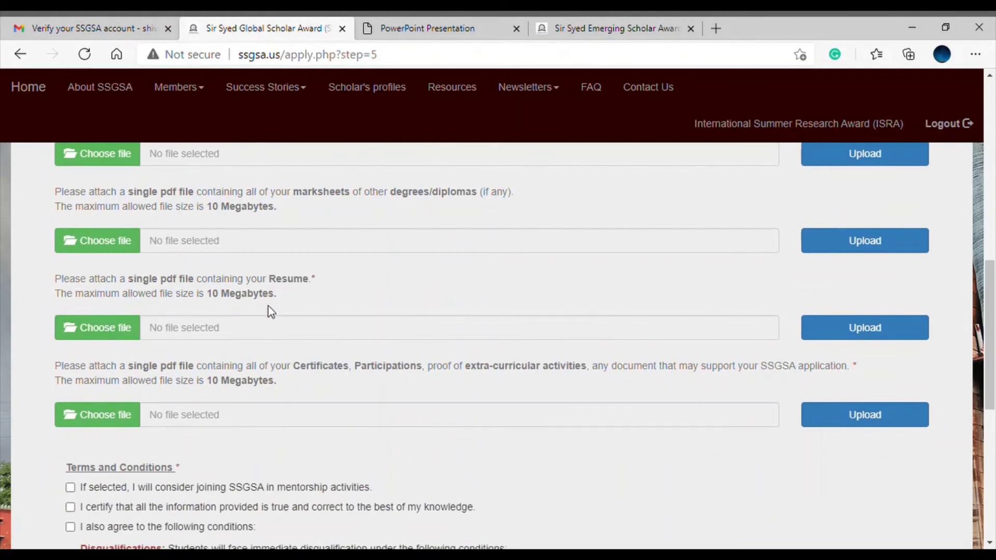
{"action": "left_click", "coordinate": [114, 338]}
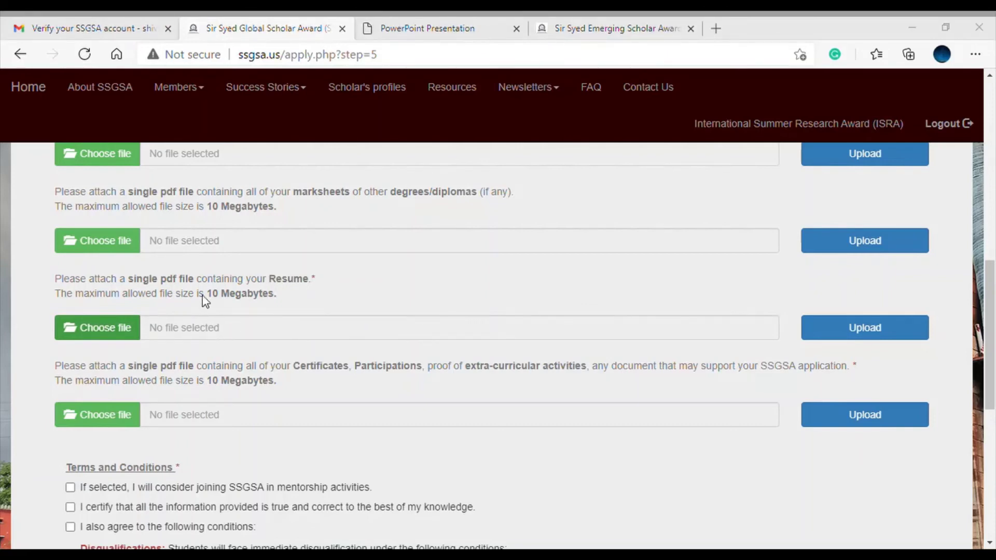
{"action": "left_click", "coordinate": [851, 327]}
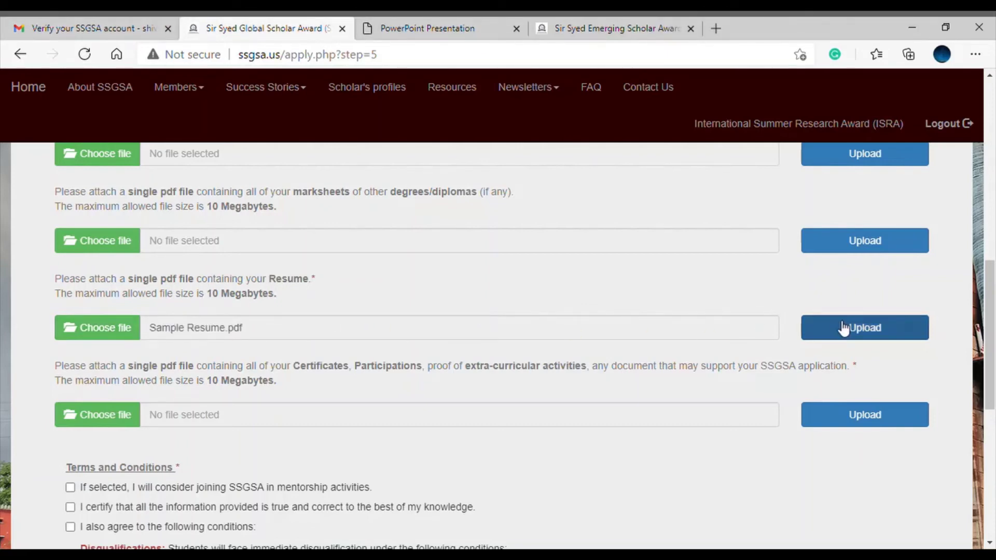
Accept all three Terms and Conditions statements, and save the information to proceed to Step 6
{"action": "scroll", "coordinate": [365, 319], "scroll_direction": "down", "scroll_amount": 7}
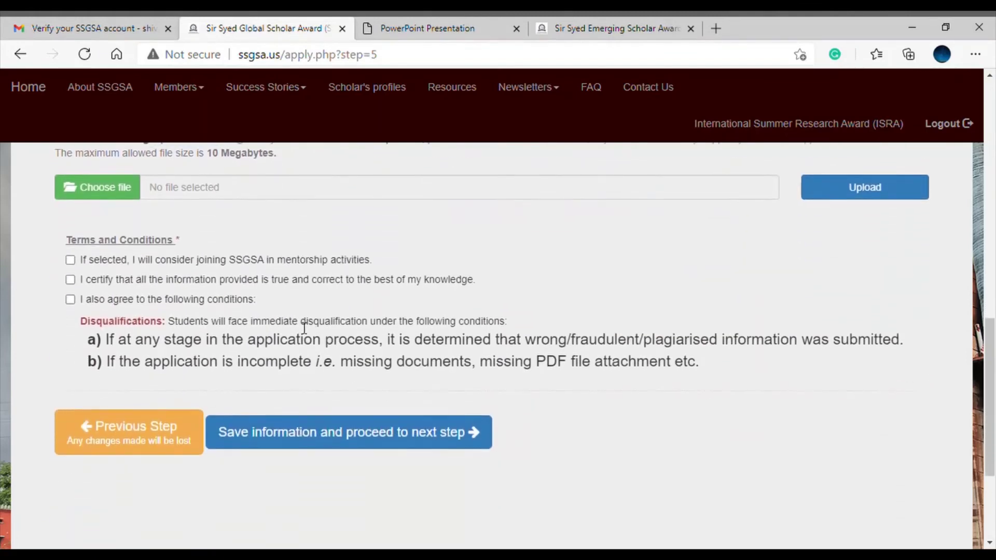
{"action": "scroll", "coordinate": [314, 335], "scroll_direction": "up", "scroll_amount": 2}
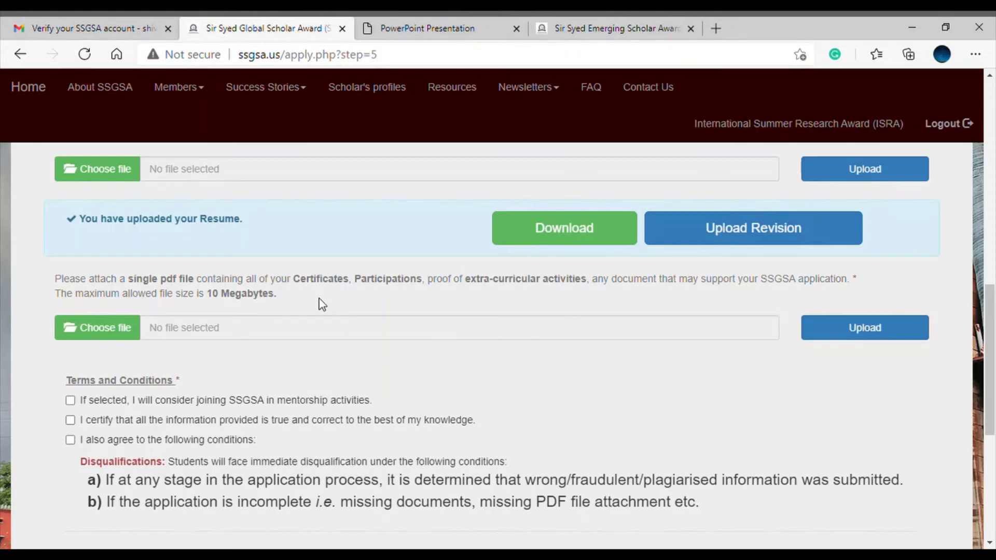
{"action": "scroll", "coordinate": [384, 376], "scroll_direction": "down", "scroll_amount": 2}
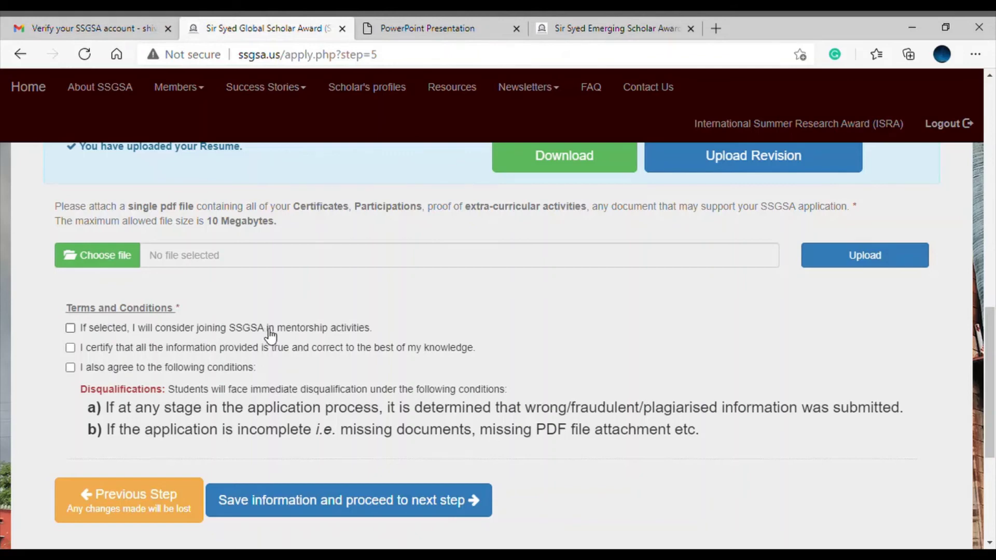
{"action": "left_click", "coordinate": [70, 329]}
{"action": "left_click", "coordinate": [70, 348]}
{"action": "left_click", "coordinate": [71, 367]}
{"action": "left_click", "coordinate": [398, 502]}
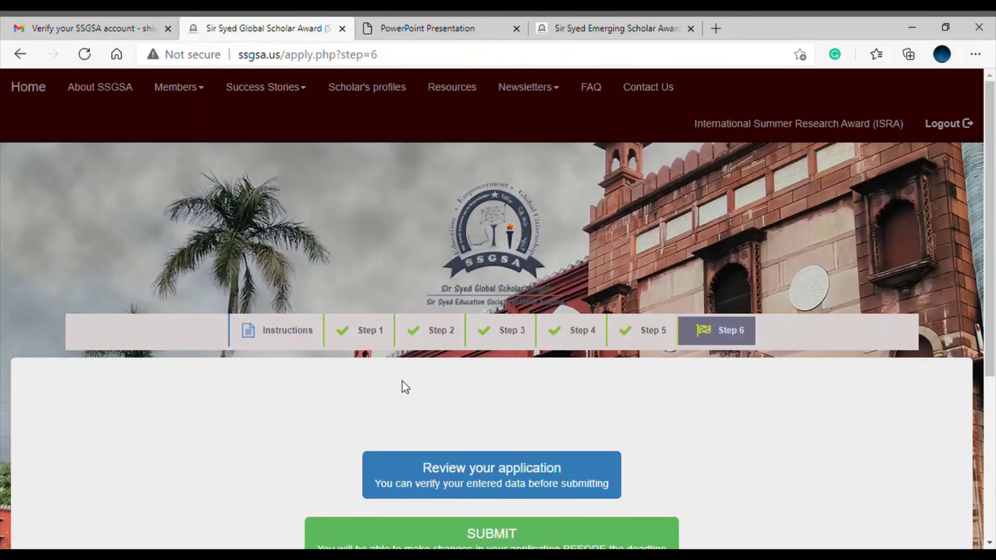
Open the application review and examine the personal details, academic record, achievements, written responses and uploaded documents
{"action": "scroll", "coordinate": [363, 384], "scroll_direction": "down", "scroll_amount": 3}
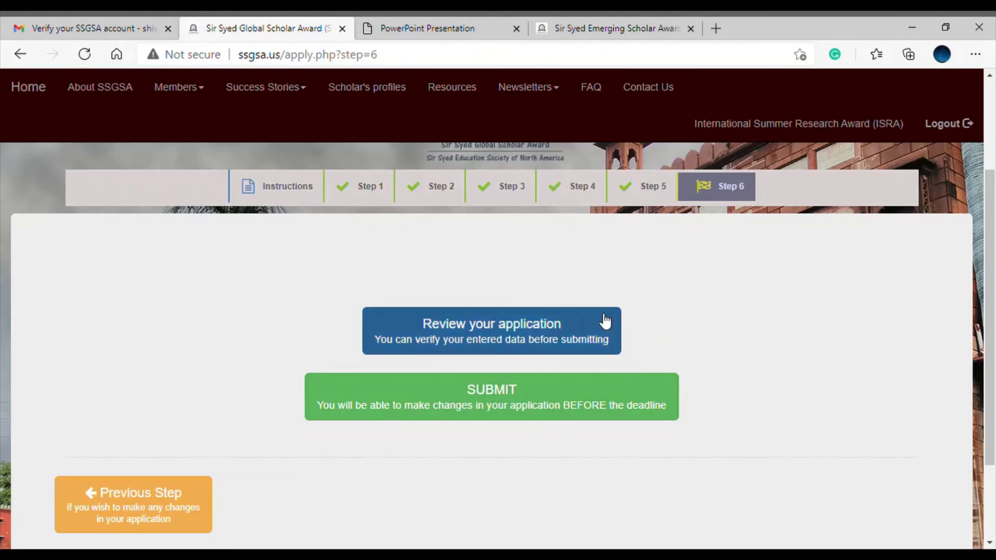
{"action": "left_click", "coordinate": [542, 326]}
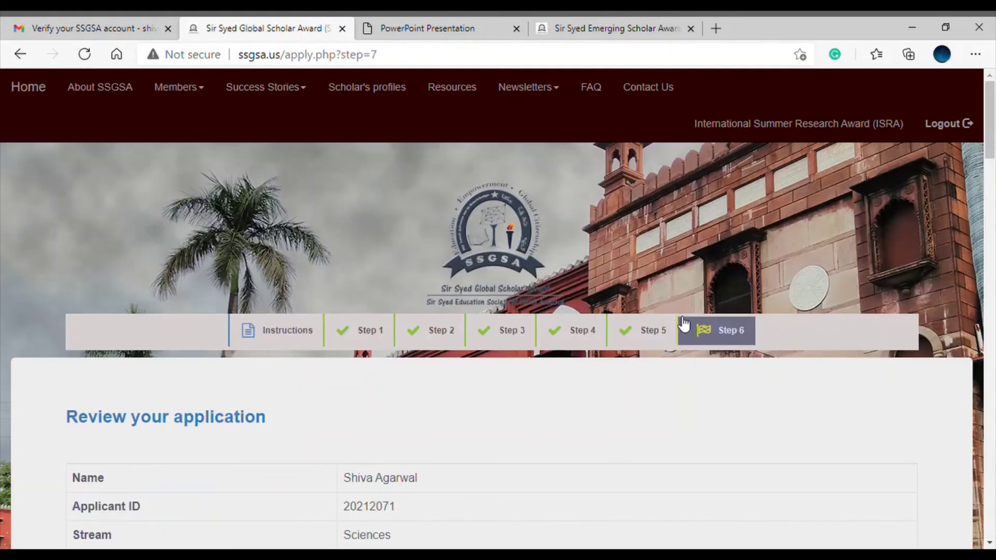
{"action": "scroll", "coordinate": [678, 324], "scroll_direction": "down", "scroll_amount": 3}
{"action": "scroll", "coordinate": [674, 290], "scroll_direction": "down", "scroll_amount": 2}
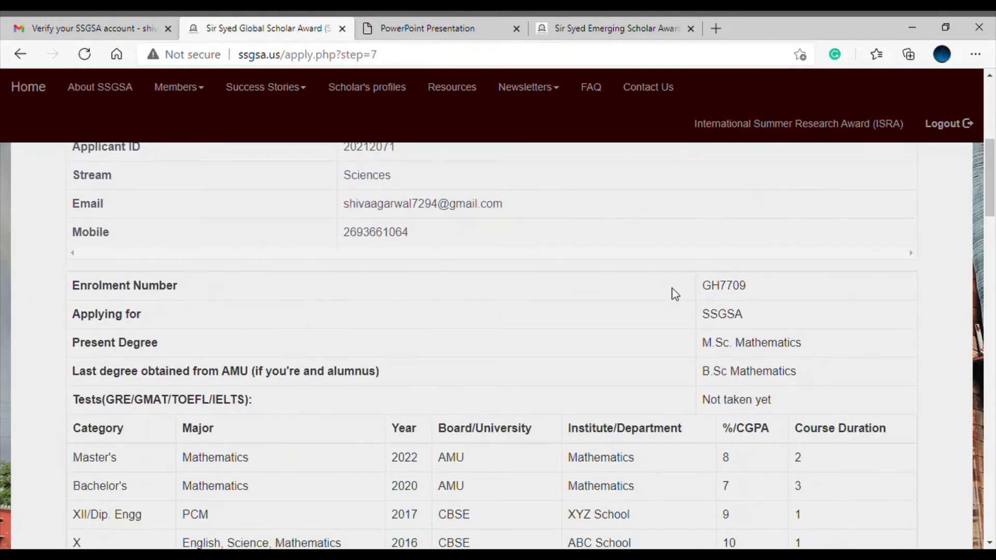
{"action": "scroll", "coordinate": [674, 291], "scroll_direction": "down", "scroll_amount": 1}
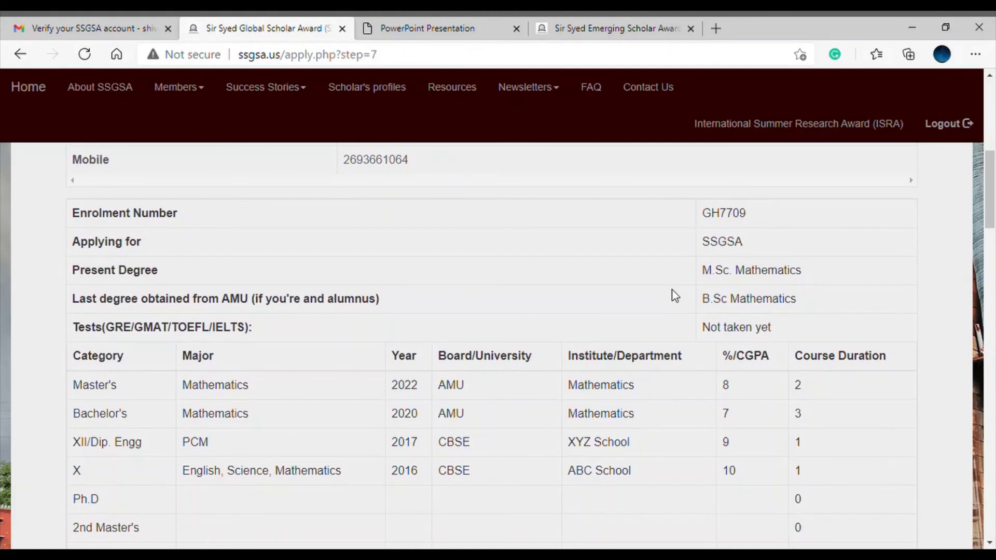
{"action": "scroll", "coordinate": [674, 296], "scroll_direction": "down", "scroll_amount": 5}
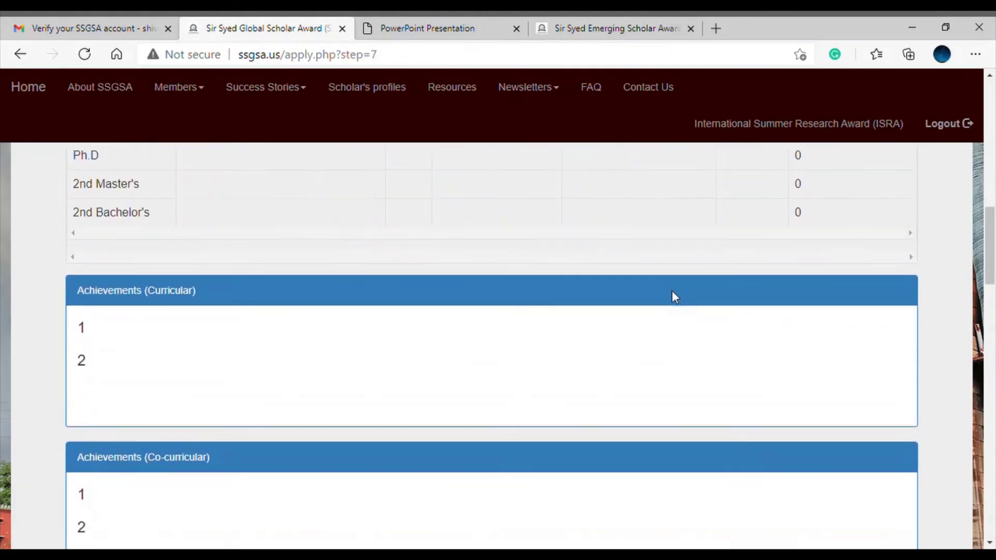
{"action": "scroll", "coordinate": [674, 295], "scroll_direction": "down", "scroll_amount": 12}
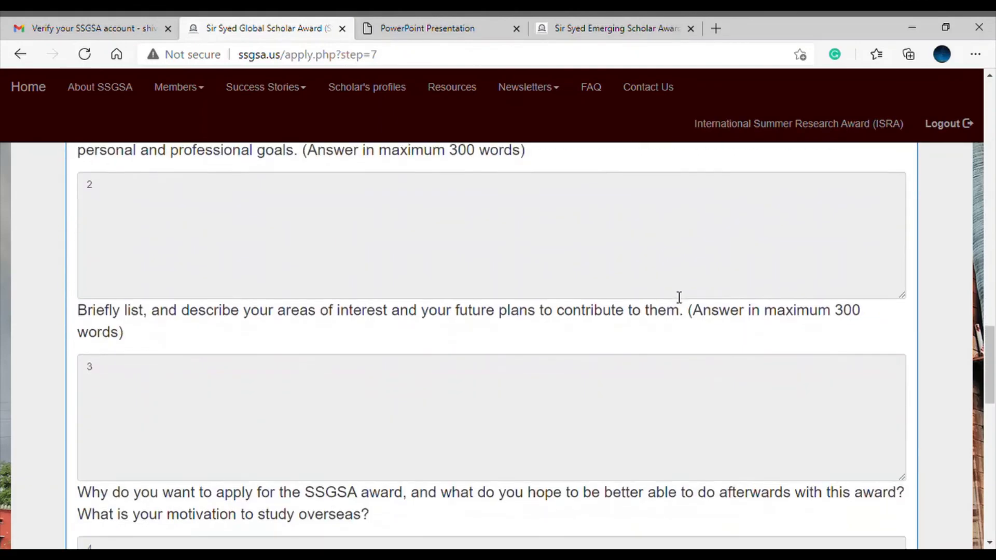
{"action": "scroll", "coordinate": [677, 298], "scroll_direction": "down", "scroll_amount": 10}
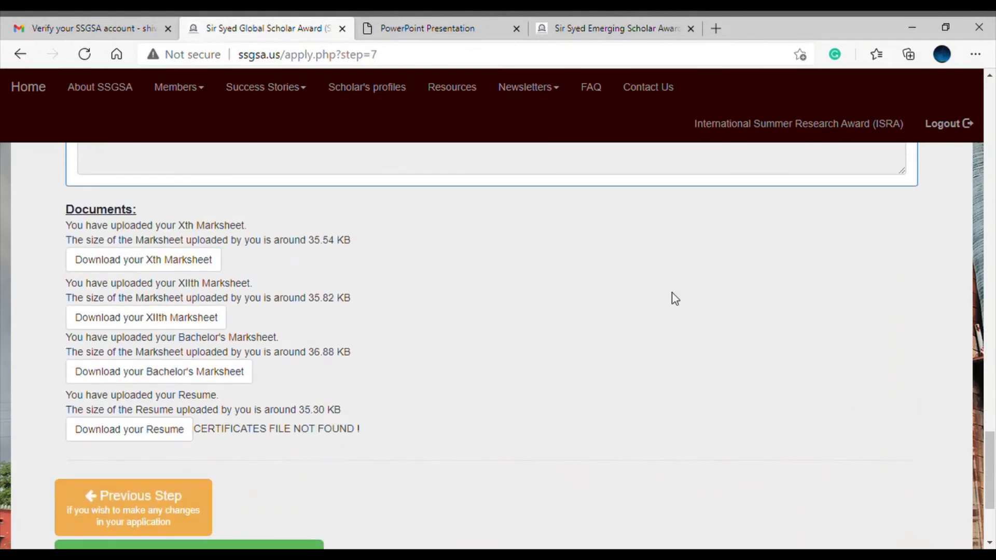
{"action": "left_click", "coordinate": [210, 260]}
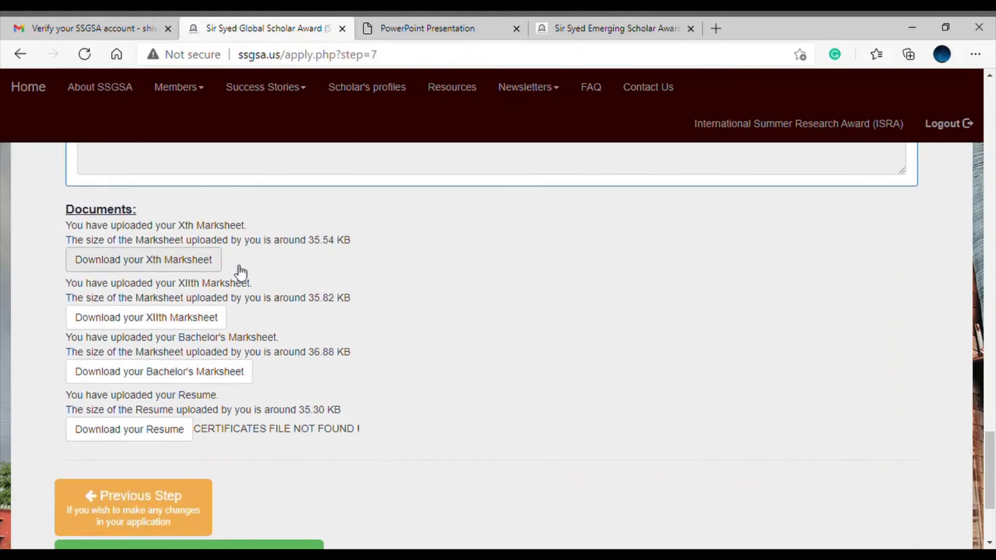
{"action": "scroll", "coordinate": [444, 307], "scroll_direction": "down", "scroll_amount": 2}
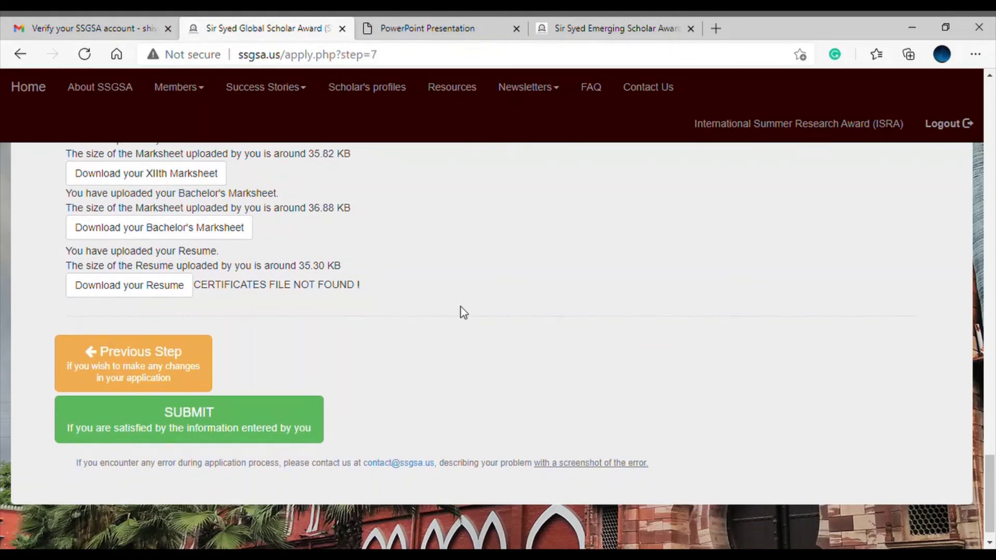
{"action": "scroll", "coordinate": [462, 307], "scroll_direction": "up", "scroll_amount": 2}
{"action": "scroll", "coordinate": [464, 305], "scroll_direction": "down", "scroll_amount": 2}
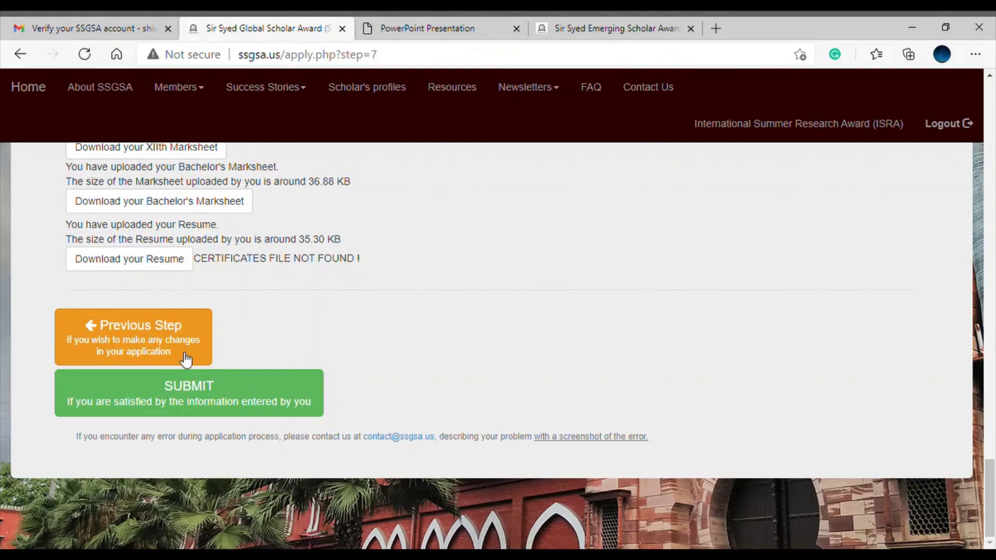
Recheck the application from the statement of purpose back to the applicant details, and submit it
{"action": "scroll", "coordinate": [696, 334], "scroll_direction": "up", "scroll_amount": 10}
{"action": "scroll", "coordinate": [699, 341], "scroll_direction": "up", "scroll_amount": 15}
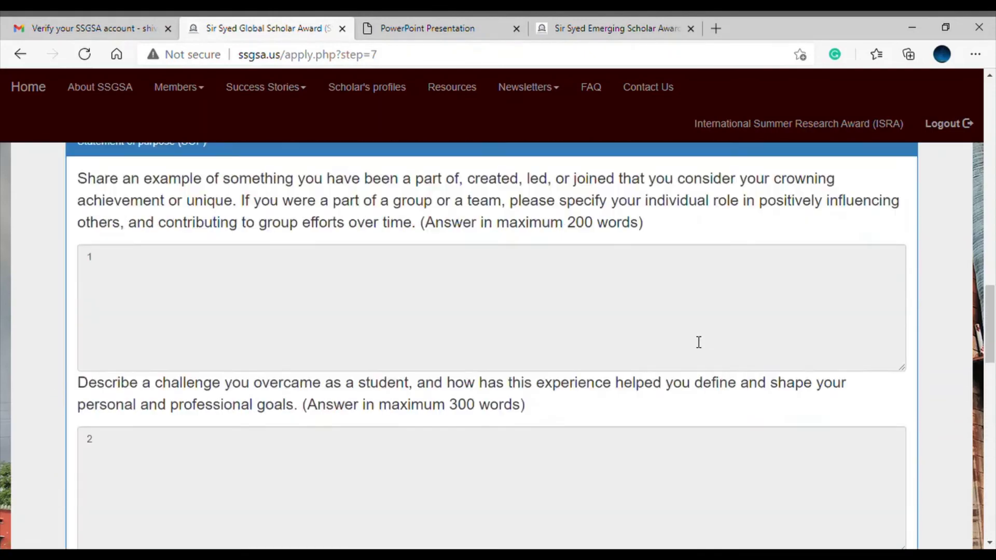
{"action": "scroll", "coordinate": [691, 345], "scroll_direction": "up", "scroll_amount": 2}
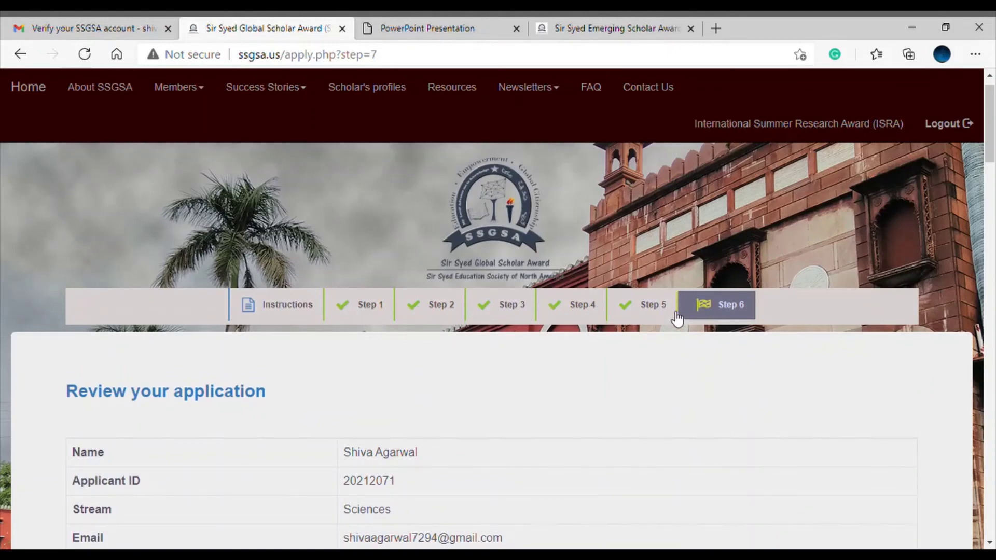
{"action": "scroll", "coordinate": [596, 356], "scroll_direction": "down", "scroll_amount": 20}
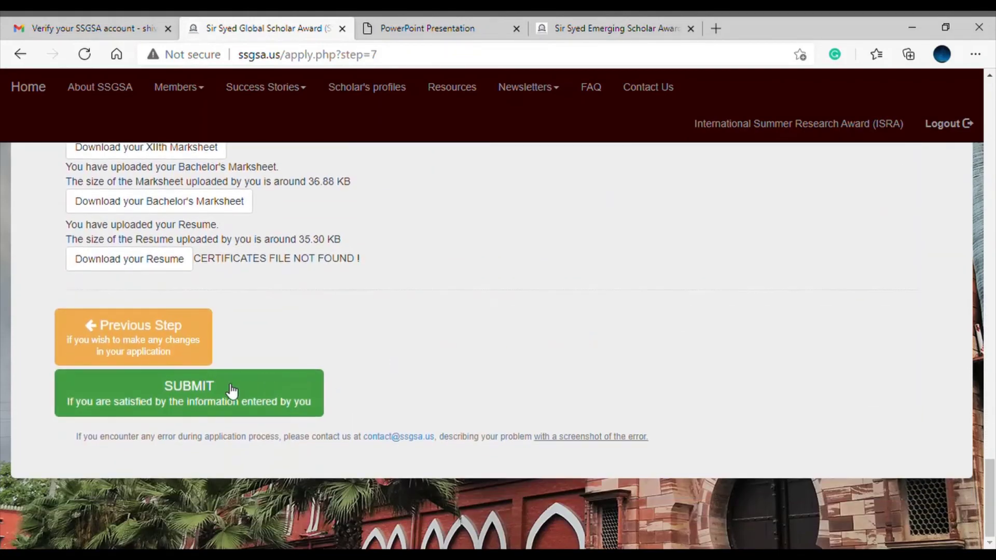
{"action": "left_click", "coordinate": [232, 392]}
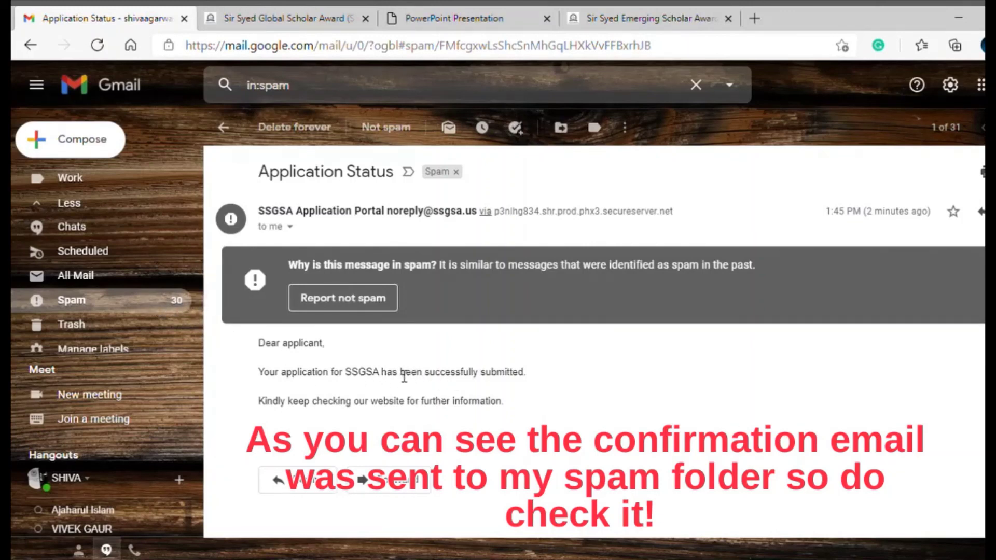
Return from the confirmation email to the SSGSA submission page and log out of the application portal
{"action": "left_click", "coordinate": [302, 17]}
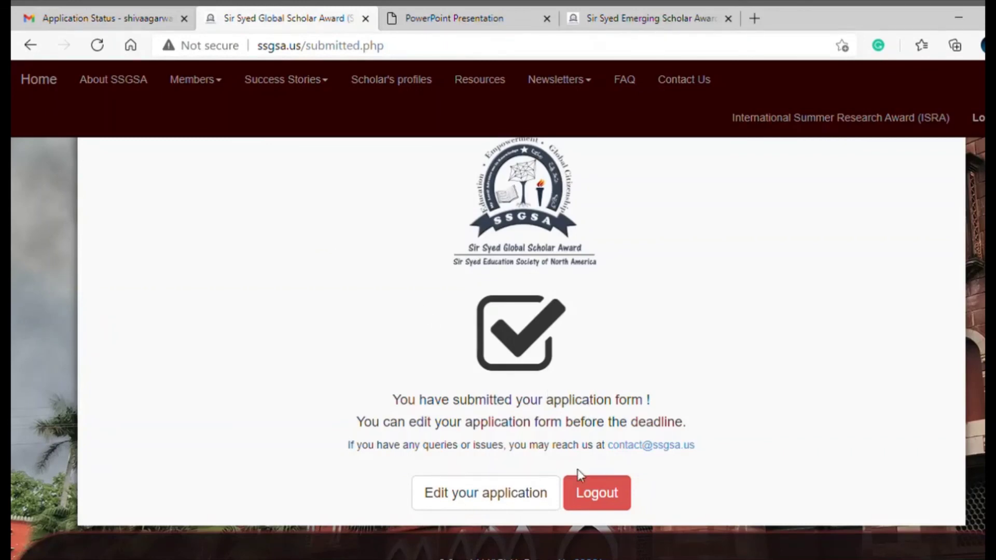
{"action": "left_click", "coordinate": [602, 501]}
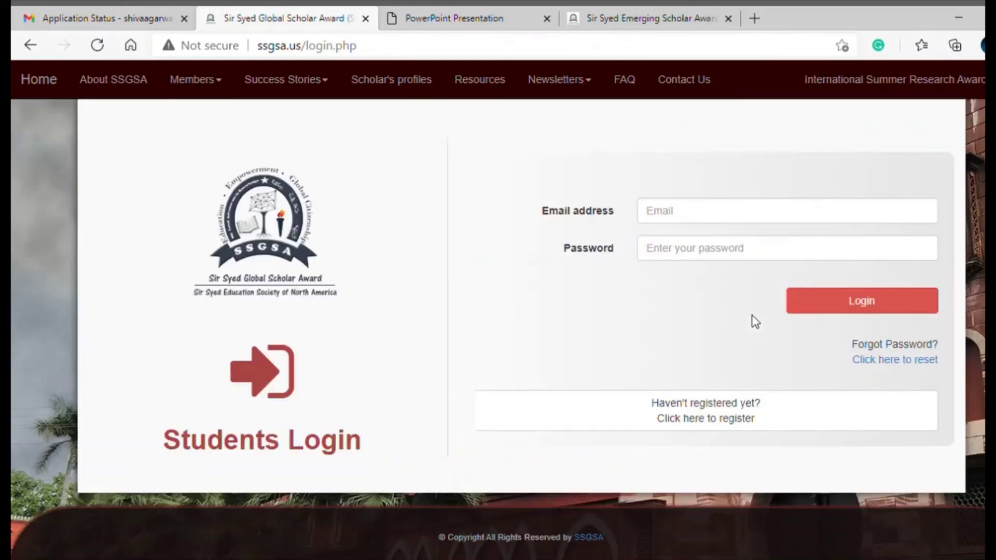